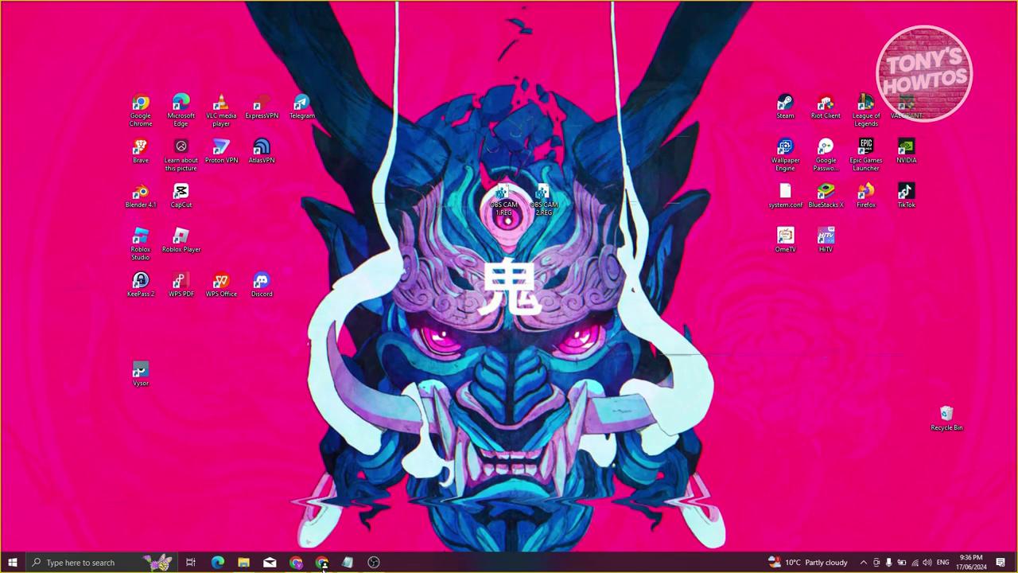
- Look over the OBS Studio download site on obsproject.com in Chrome and minimize the browser
{"action": "left_click", "coordinate": [321, 562]}
{"action": "left_click", "coordinate": [223, 11]}
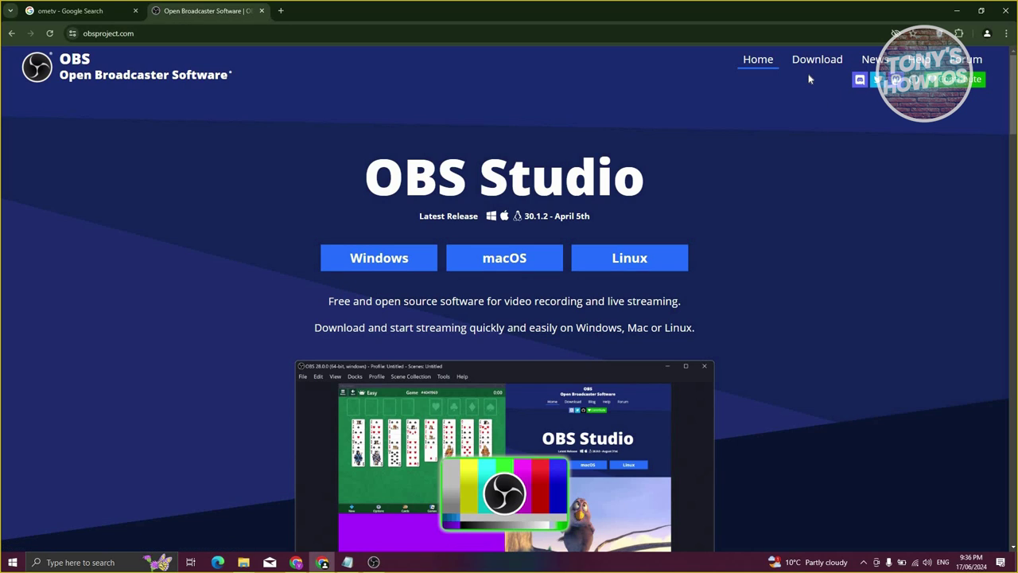
{"action": "left_click", "coordinate": [957, 11]}
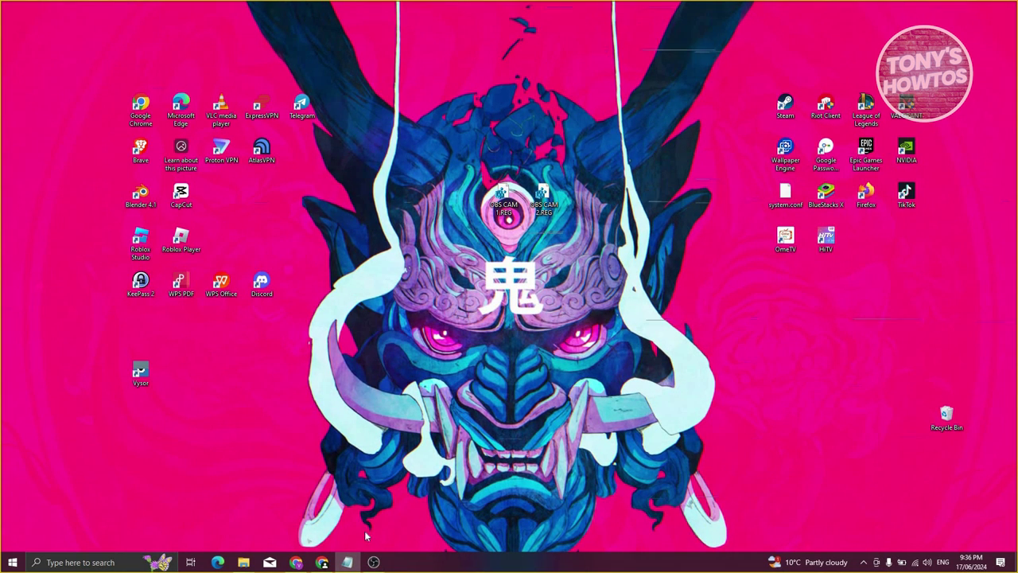
- Switch to OBS Studio and view the dialog for adding a scene without creating one
{"action": "left_click", "coordinate": [373, 562]}
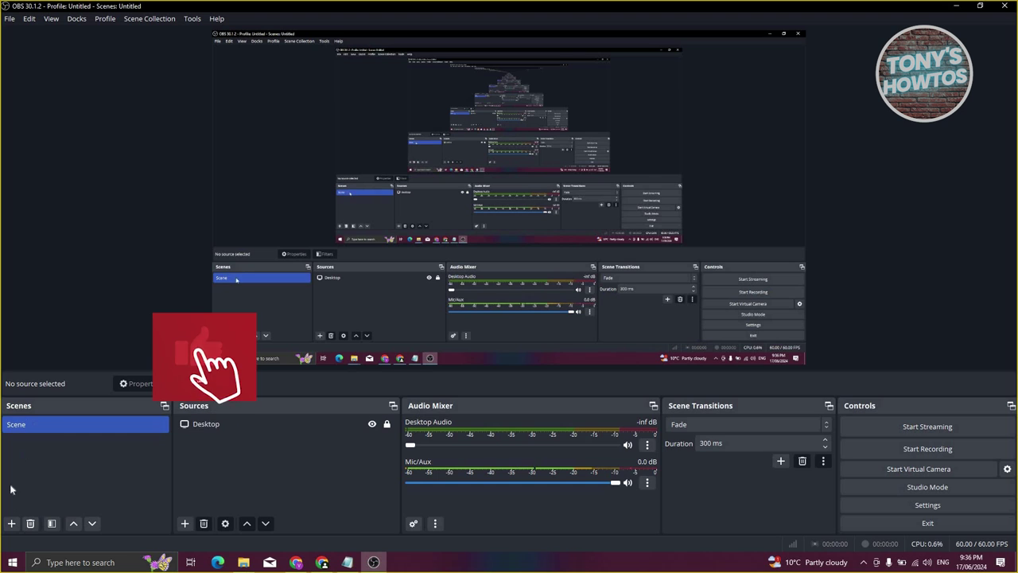
{"action": "left_click", "coordinate": [11, 524]}
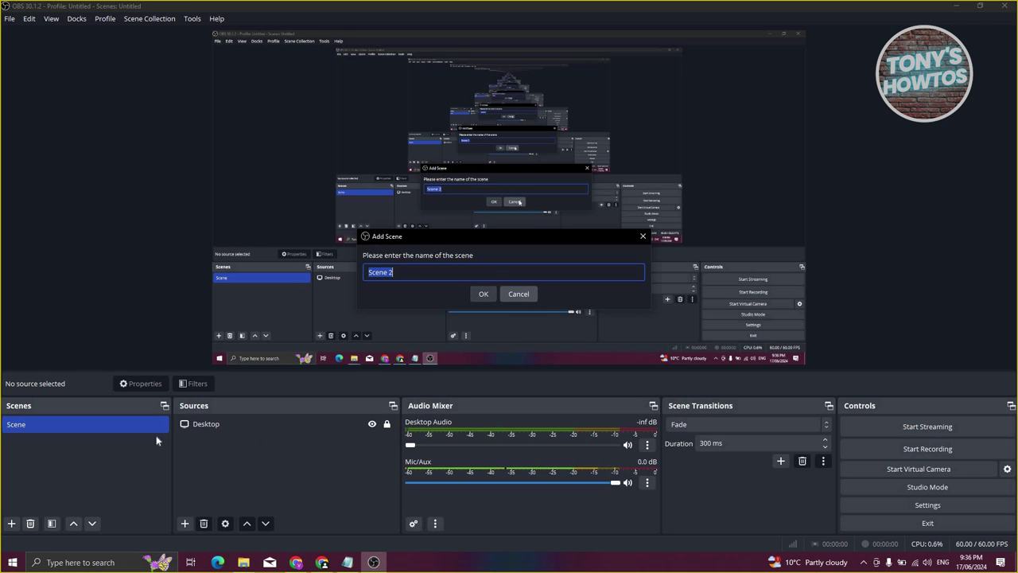
{"action": "key", "text": "Escape"}
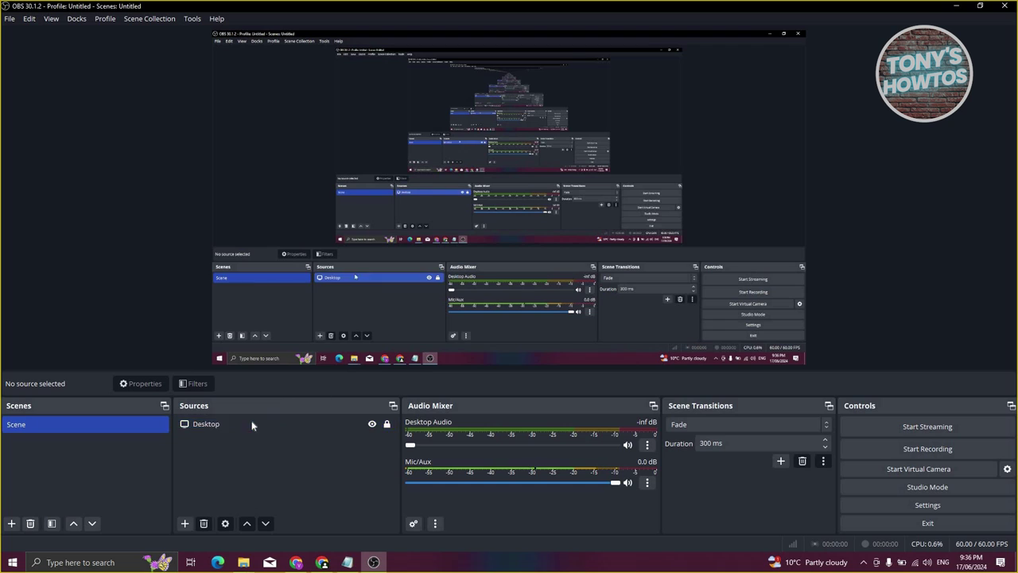
- Examine the Desktop source and the source types that can be added to the scene, and minimize OBS Studio
{"action": "left_click", "coordinate": [228, 423]}
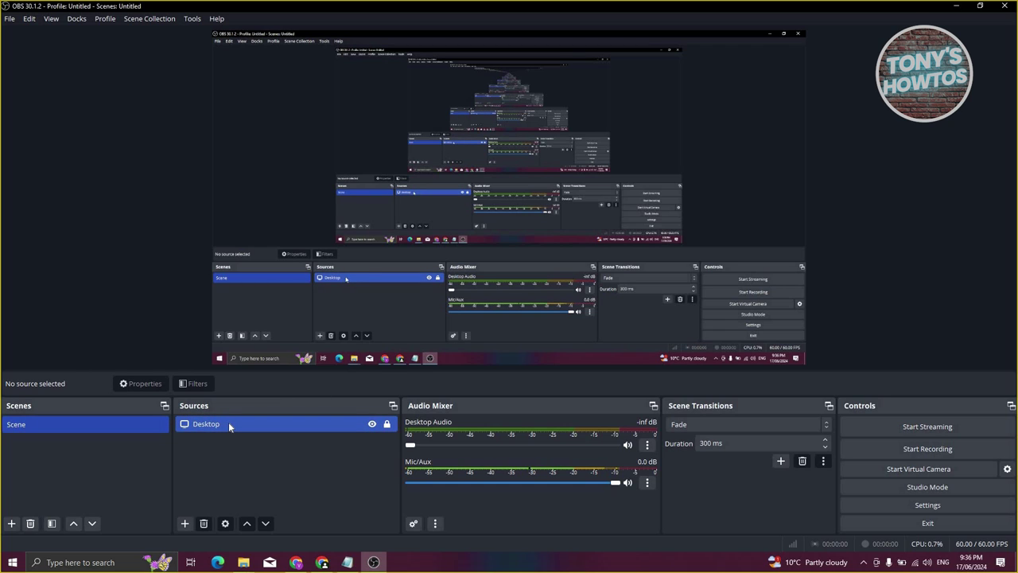
{"action": "left_click", "coordinate": [255, 428], "text": "ctrl"}
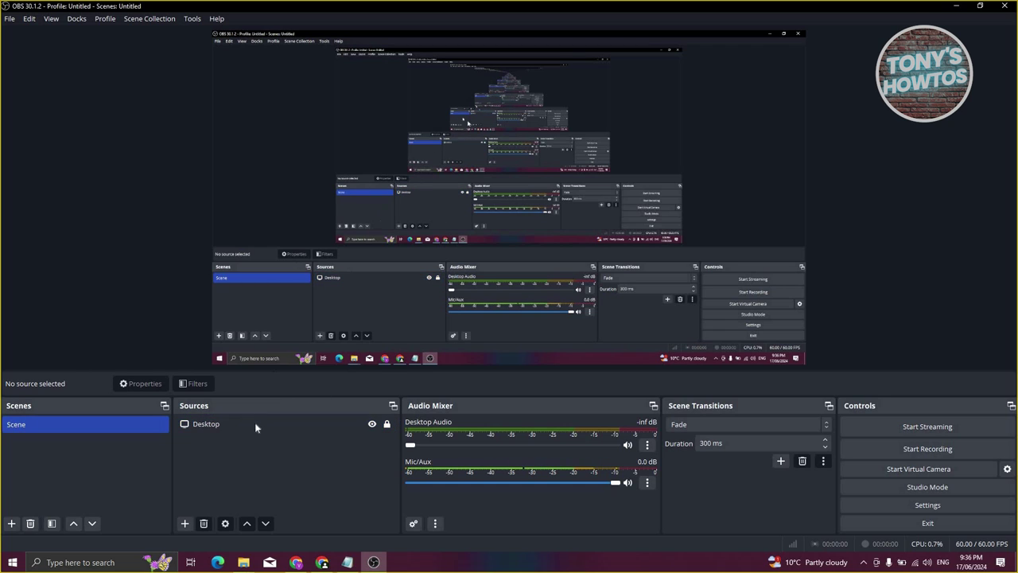
{"action": "left_click", "coordinate": [214, 426]}
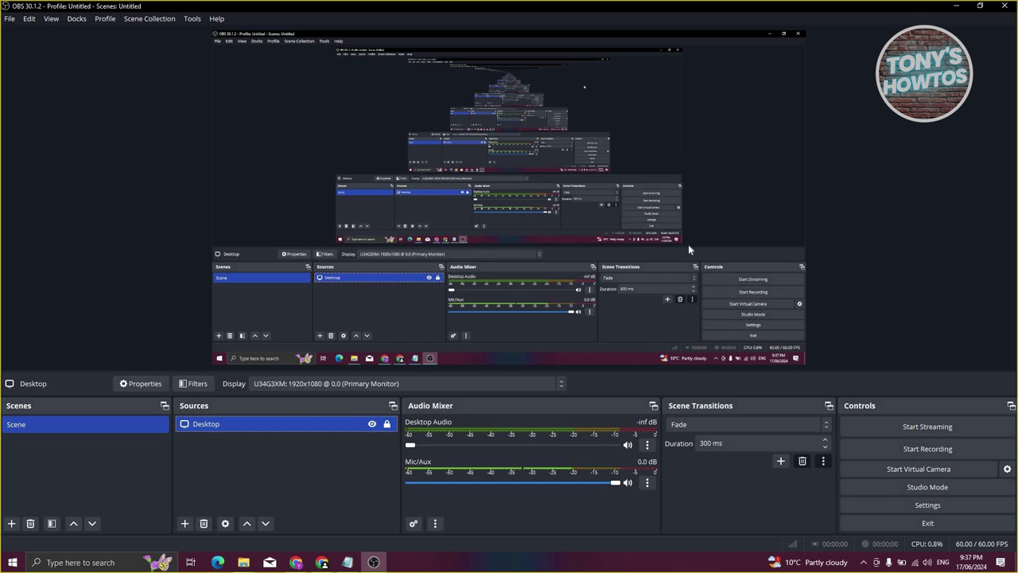
{"action": "left_click", "coordinate": [185, 524]}
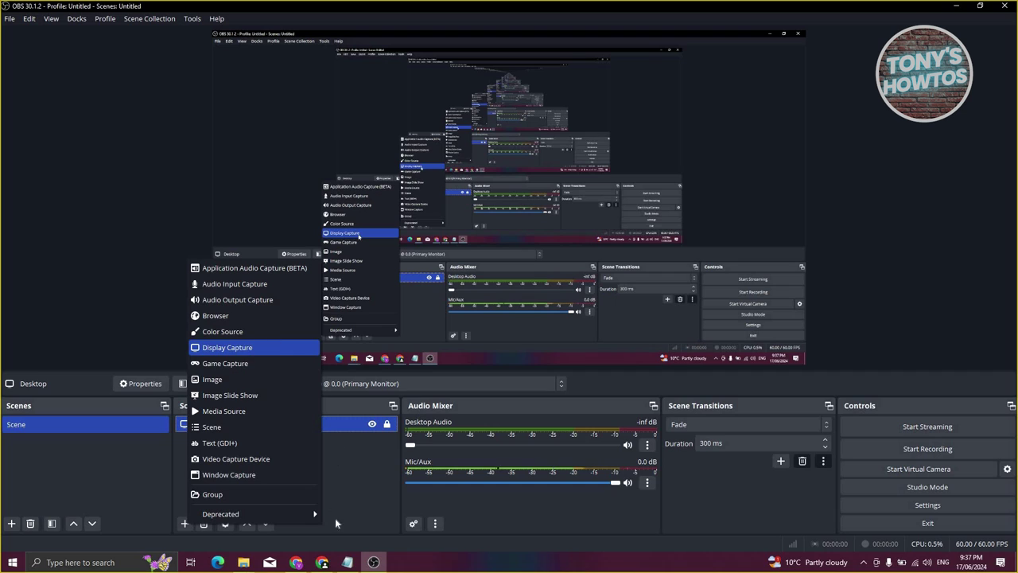
{"action": "left_click", "coordinate": [362, 474]}
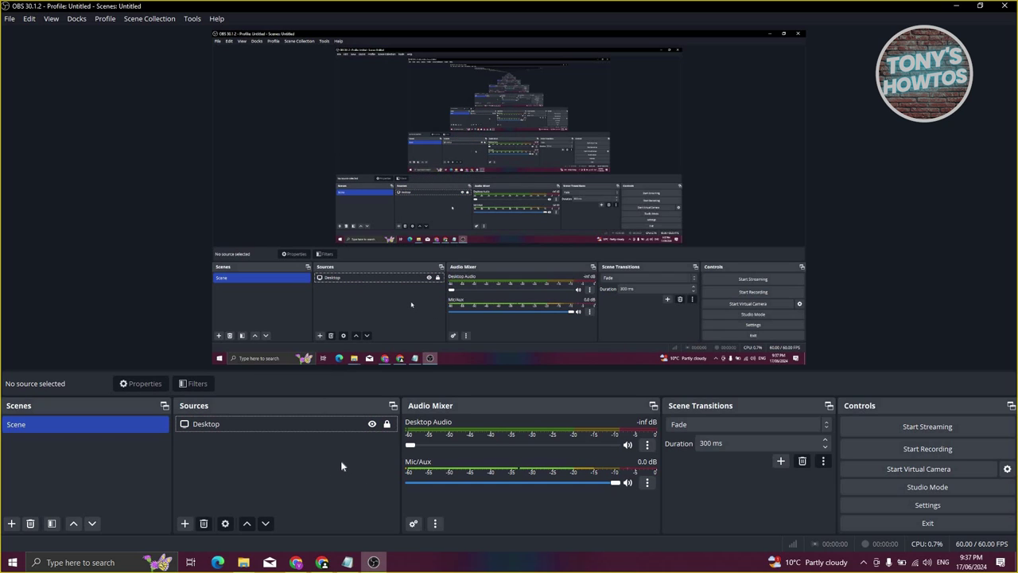
{"action": "key", "text": "Down"}
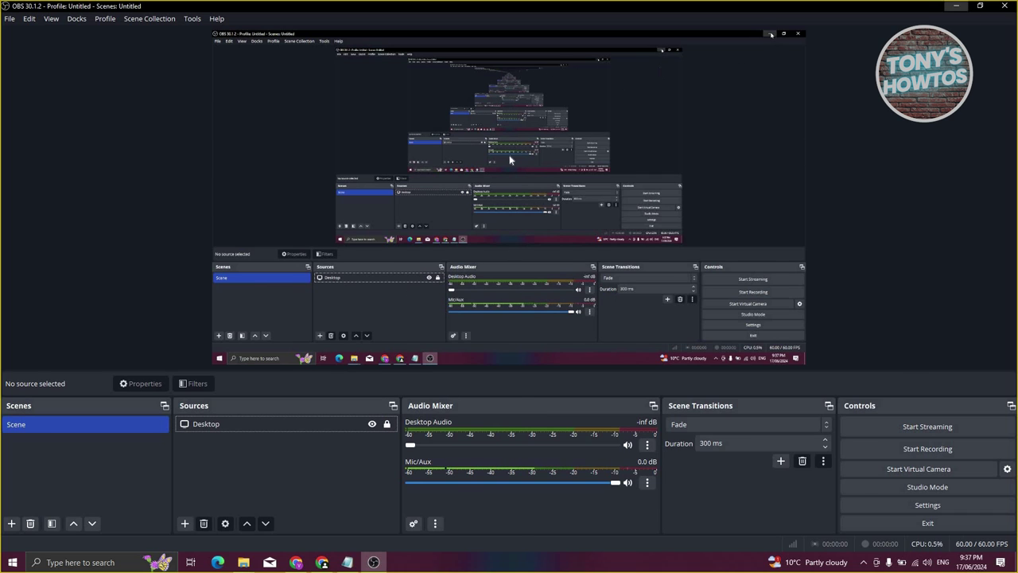
{"action": "left_click", "coordinate": [958, 7]}
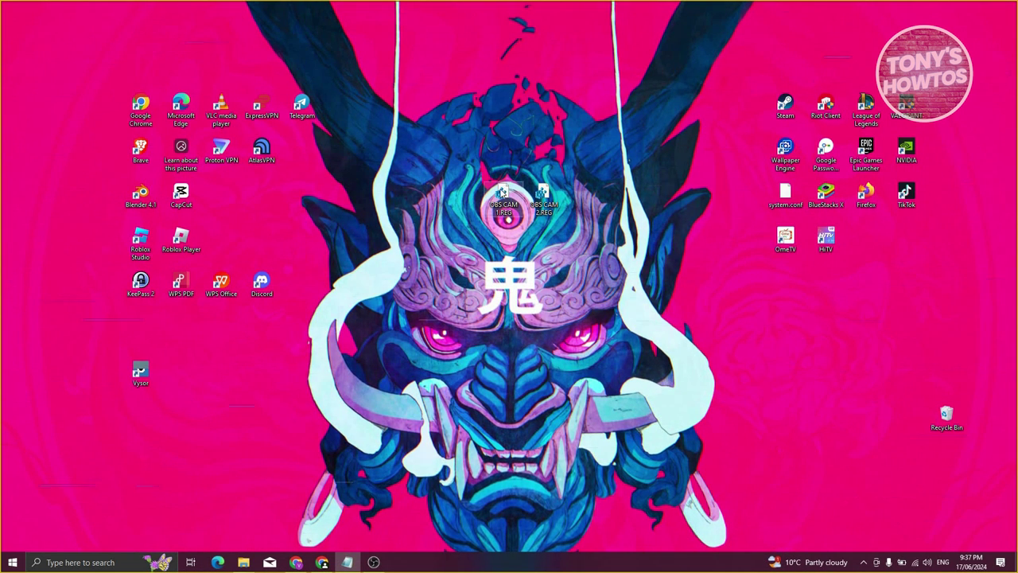
- Open the desktop file OBS CAM 1.REG in Notepad, move its window aside and highlight its full registry text for review
{"action": "right_click", "coordinate": [504, 192]}
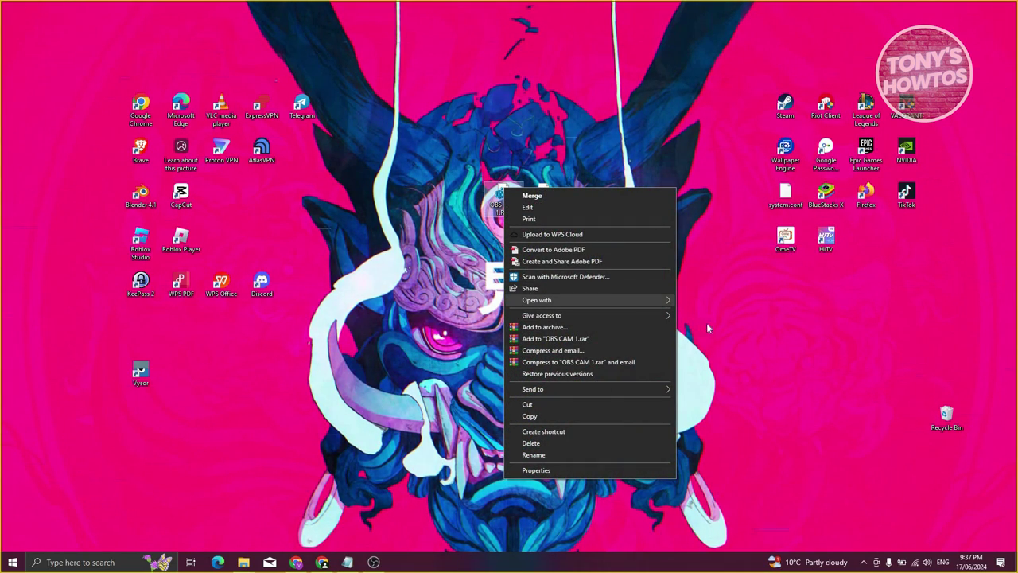
{"action": "mouse_move", "coordinate": [658, 300]}
{"action": "left_click", "coordinate": [703, 301]}
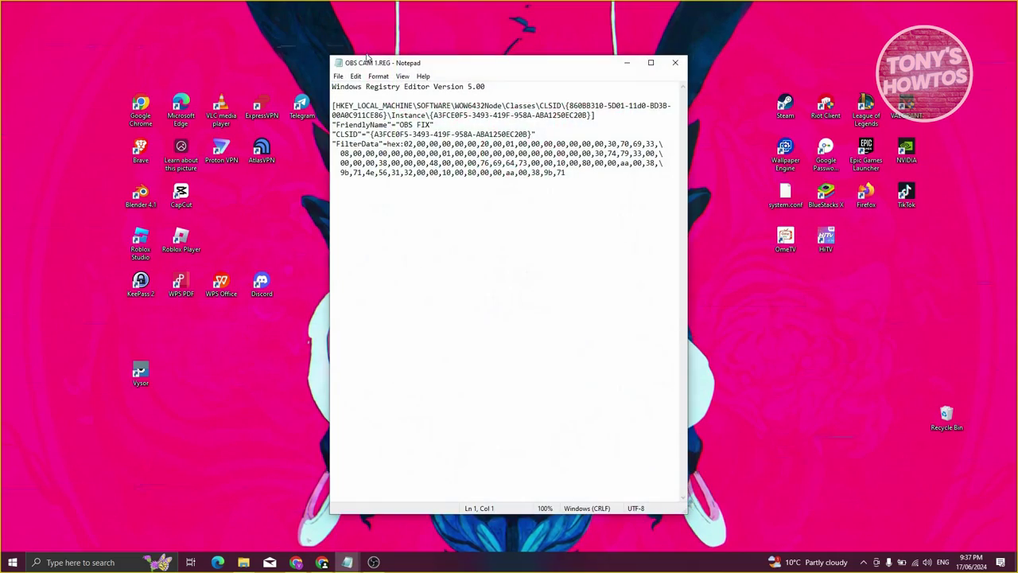
{"action": "left_click_drag", "start_coordinate": [288, 51], "coordinate": [294, 83]}
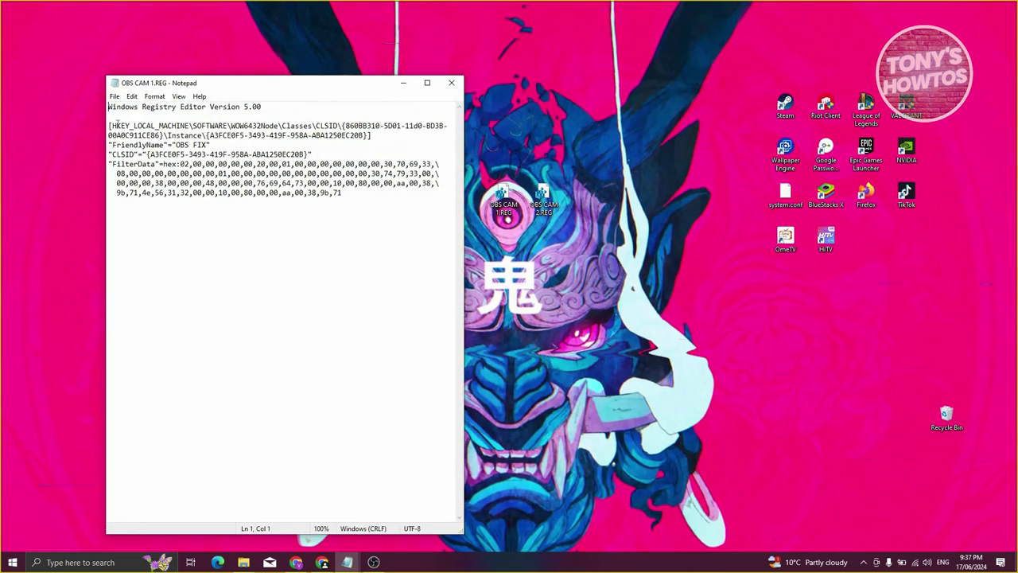
{"action": "key", "text": "ctrl+a"}
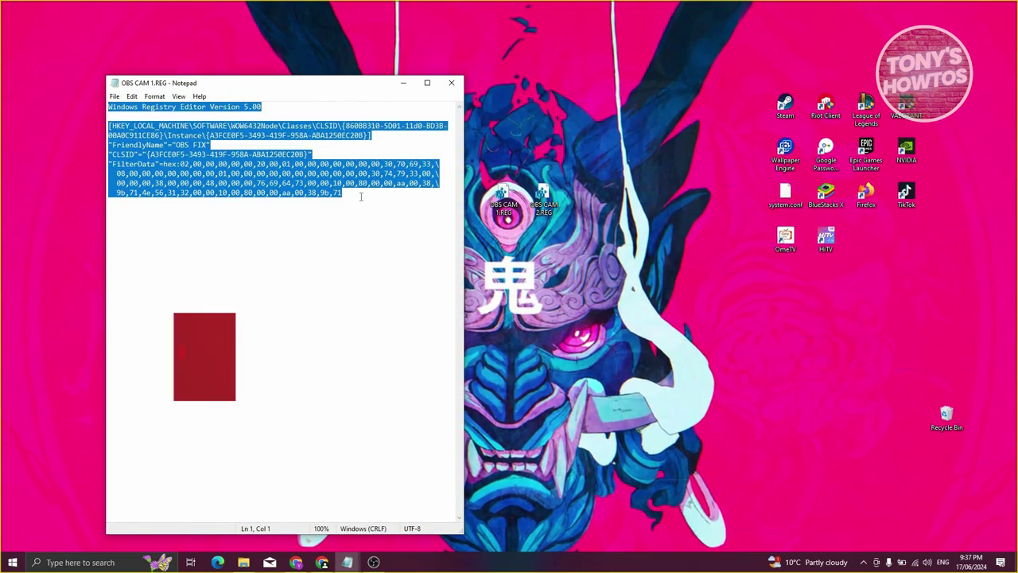
{"action": "left_click", "coordinate": [361, 196]}
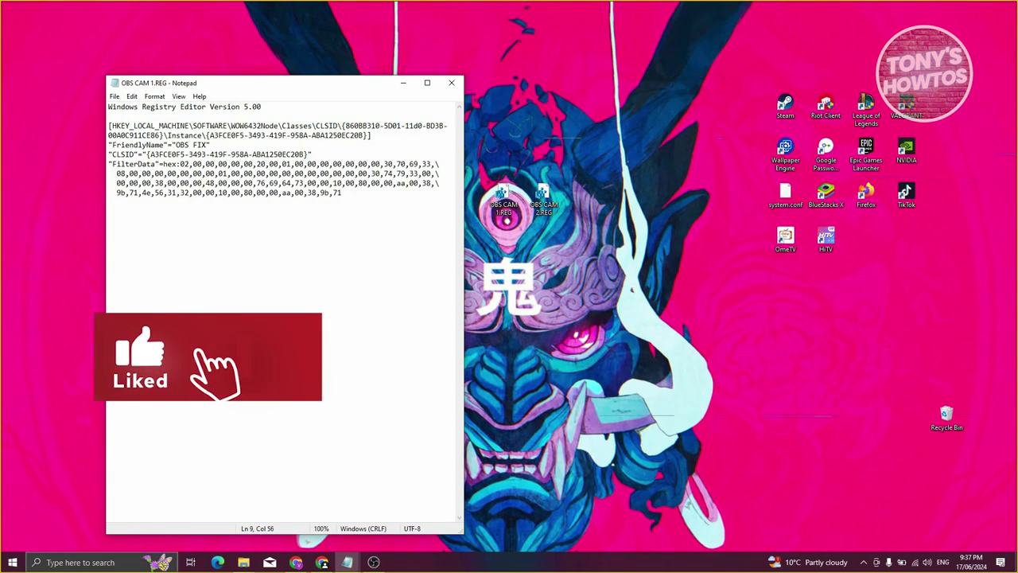
- Open a new blank Notepad document and place its window beside OBS CAM 1.REG
{"action": "left_click", "coordinate": [50, 562]}
{"action": "type", "text": "note"}
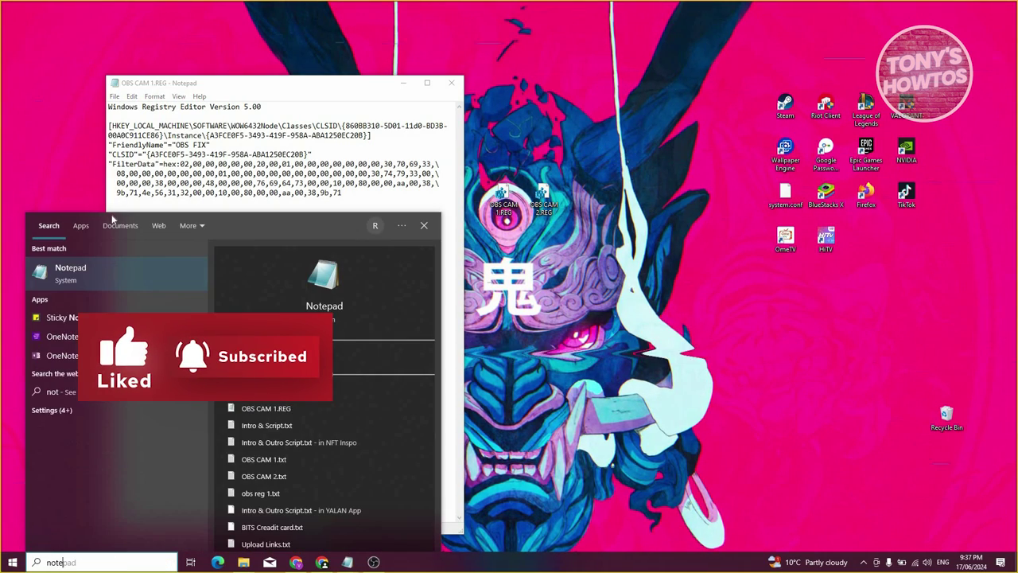
{"action": "key", "text": "Return"}
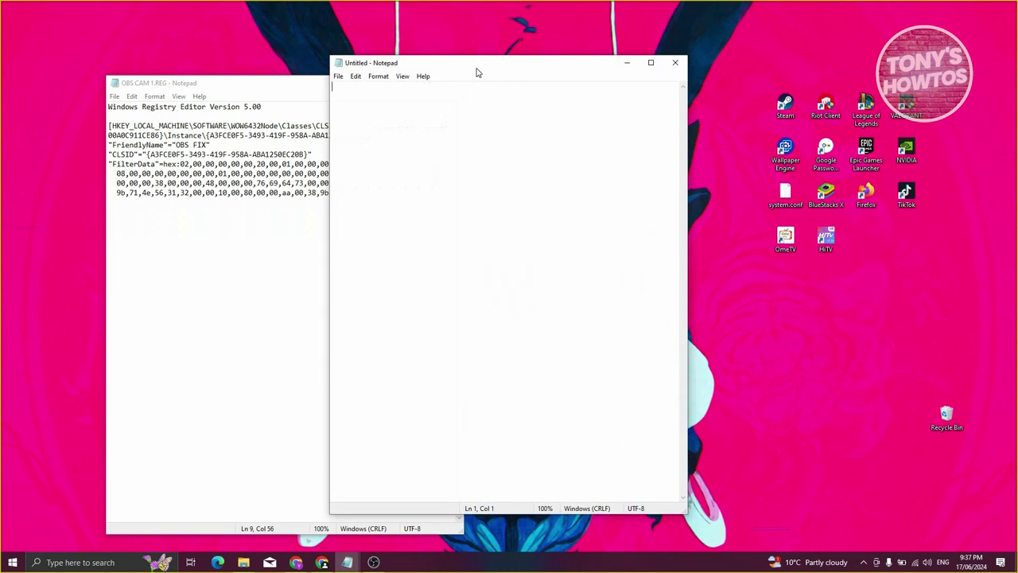
{"action": "left_click_drag", "start_coordinate": [641, 64], "coordinate": [810, 78]}
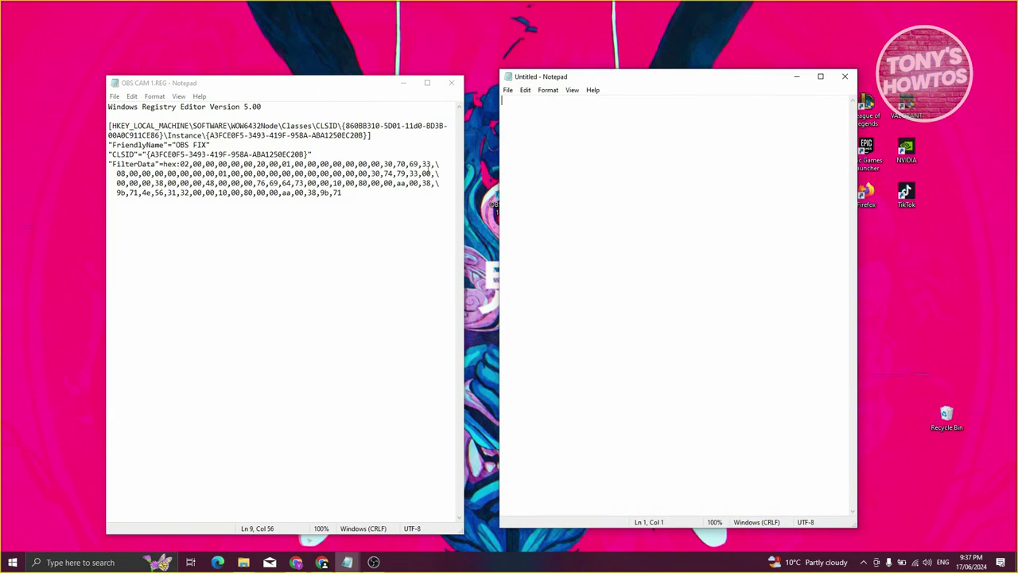
- Copy the entire registry text from OBS CAM 1.REG into the untitled Notepad document
{"action": "left_click", "coordinate": [153, 149]}
{"action": "key", "text": "ctrl+a"}
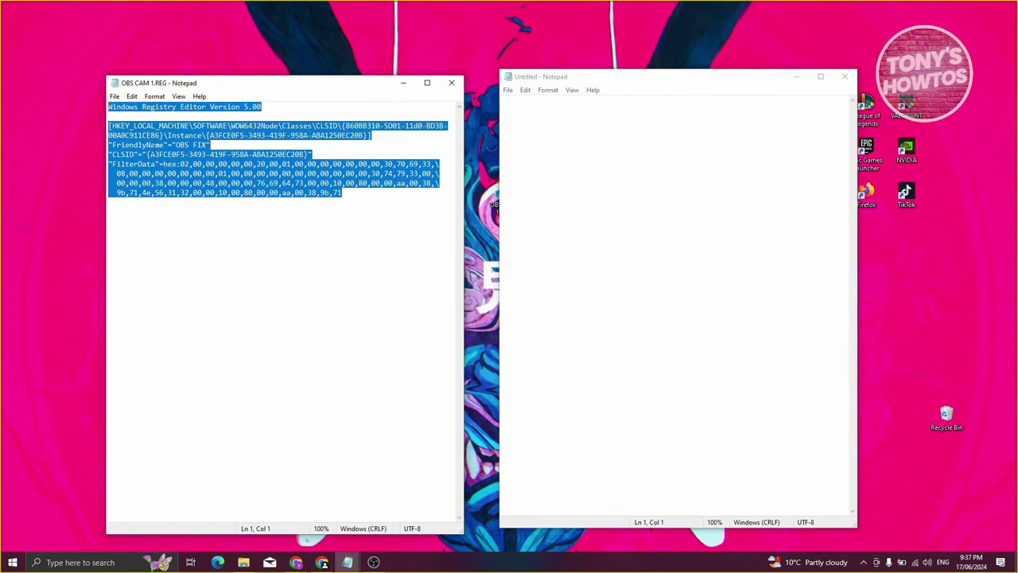
{"action": "right_click", "coordinate": [154, 148]}
{"action": "left_click", "coordinate": [201, 183]}
{"action": "left_click", "coordinate": [527, 122]}
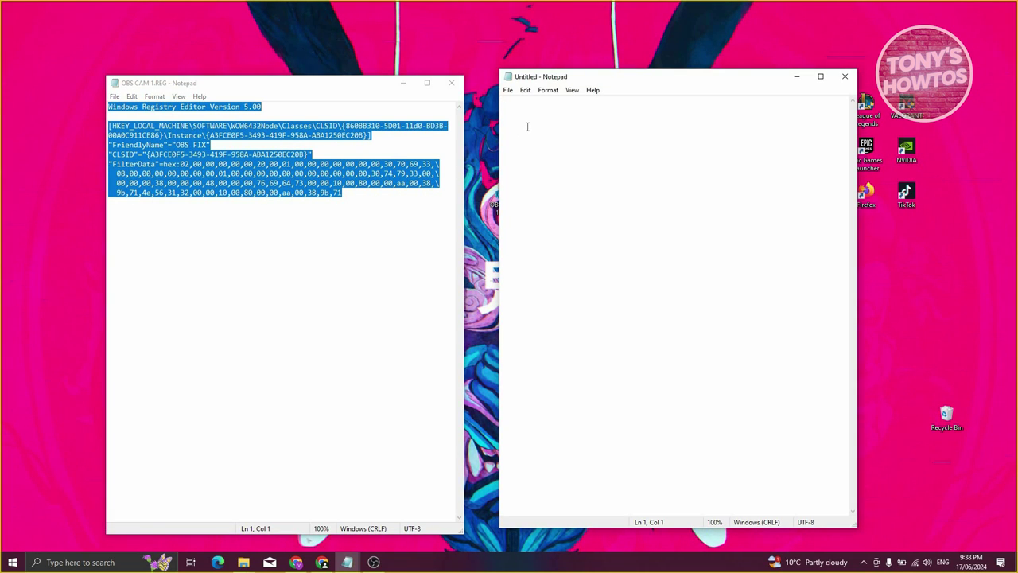
{"action": "key", "text": "ctrl+v"}
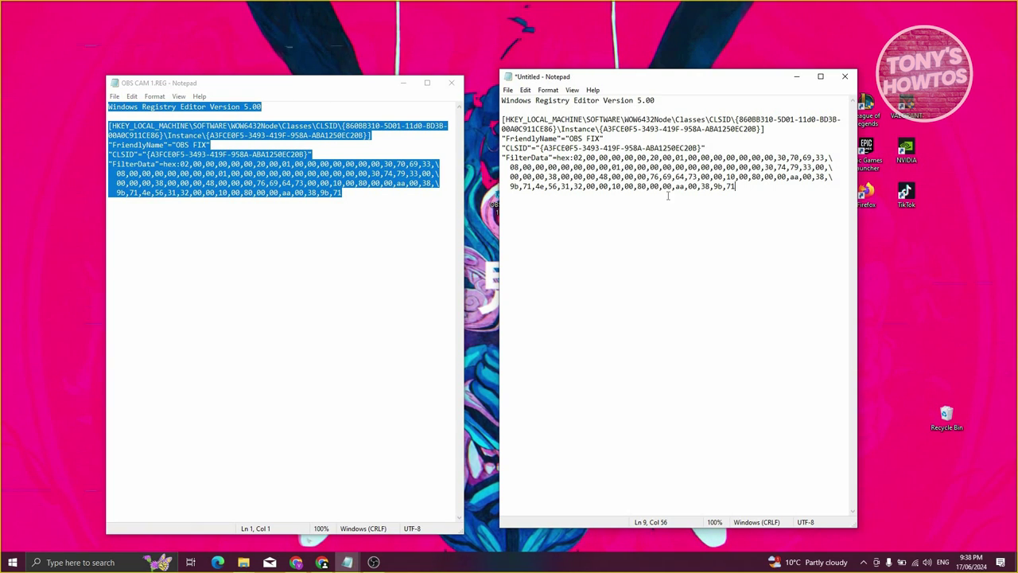
- Set up saving the untitled document to the Desktop as OBS CAM 1.REG with the All Files type, and cancel the save
{"action": "left_click", "coordinate": [513, 91]}
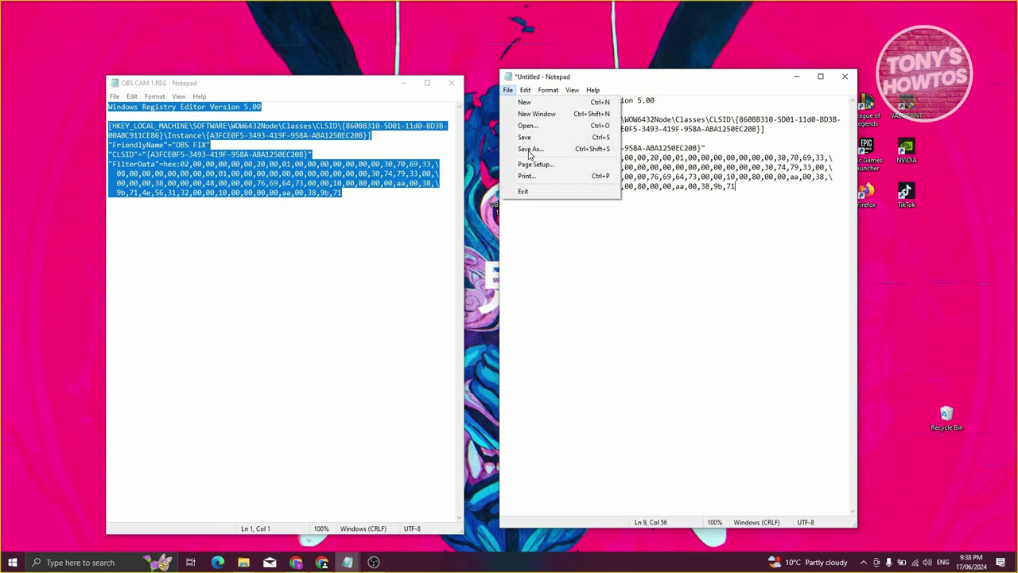
{"action": "left_click", "coordinate": [534, 151]}
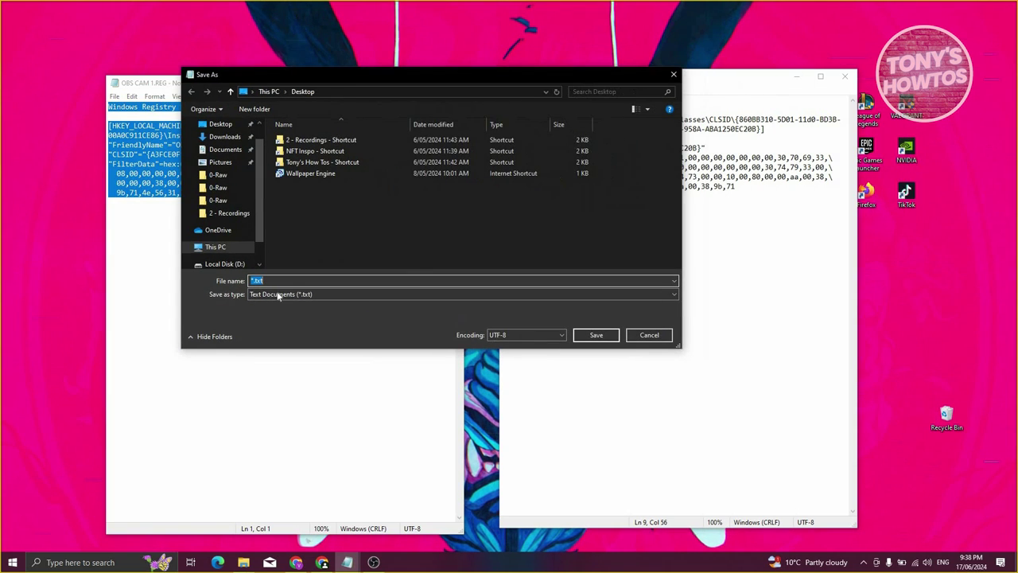
{"action": "left_click", "coordinate": [279, 294]}
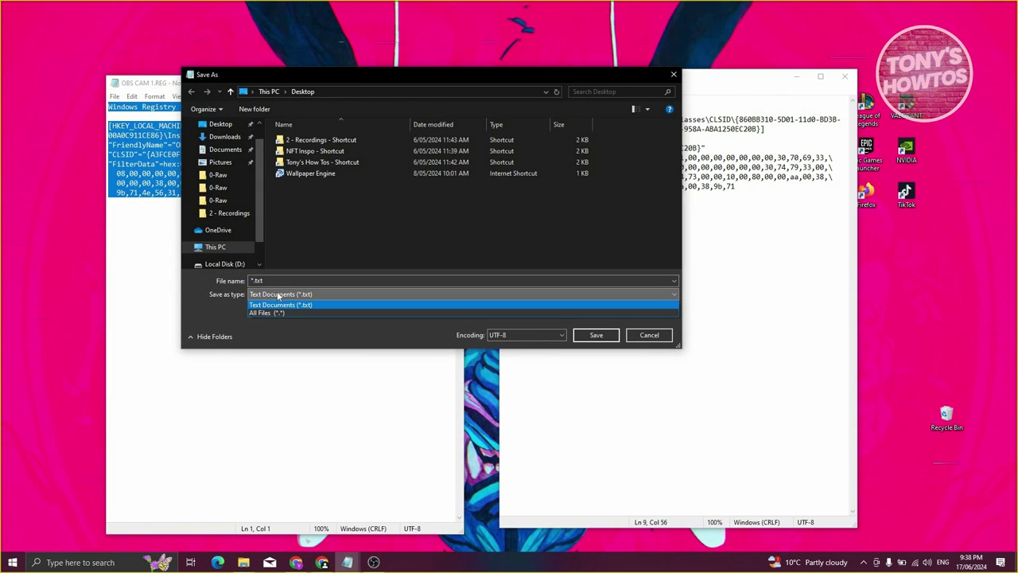
{"action": "left_click", "coordinate": [280, 313]}
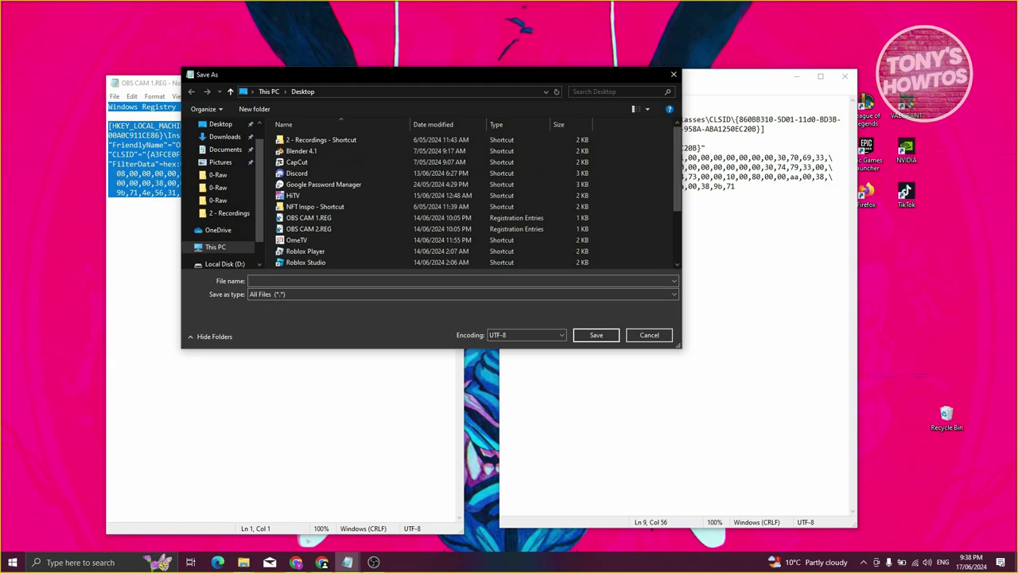
{"action": "left_click", "coordinate": [251, 280]}
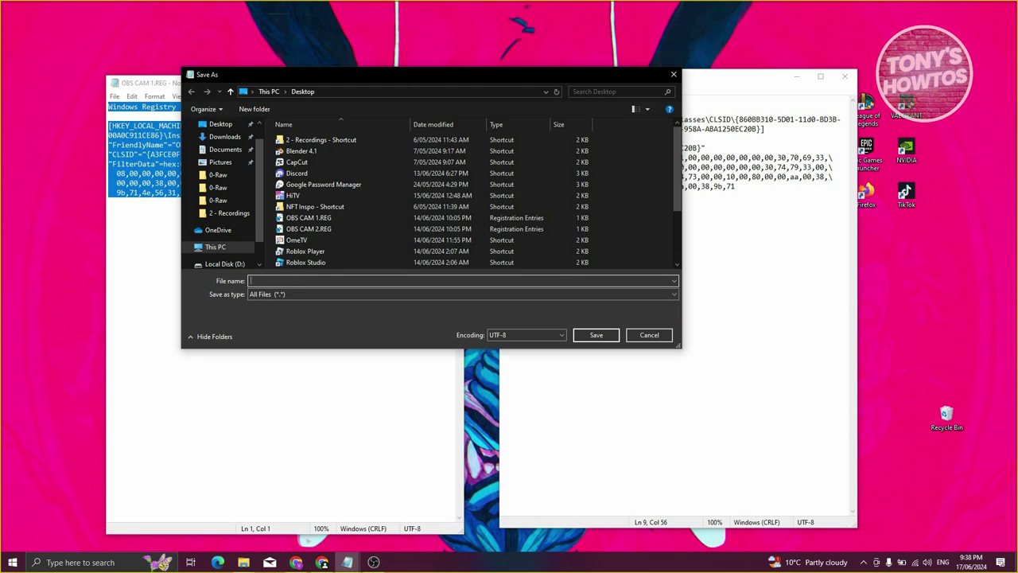
{"action": "type", "text": "OBS CAM 1"}
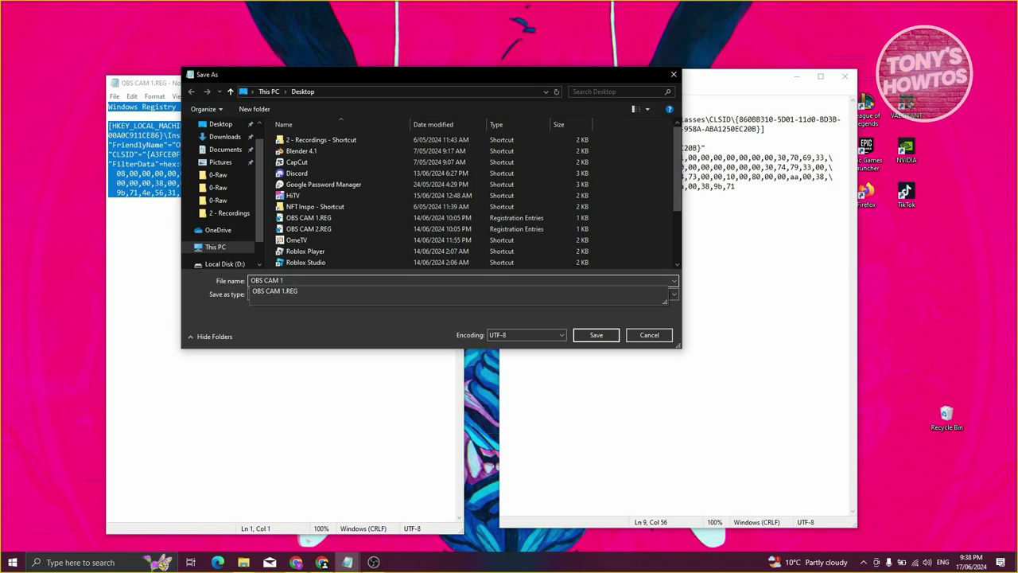
{"action": "type", "text": ".REG"}
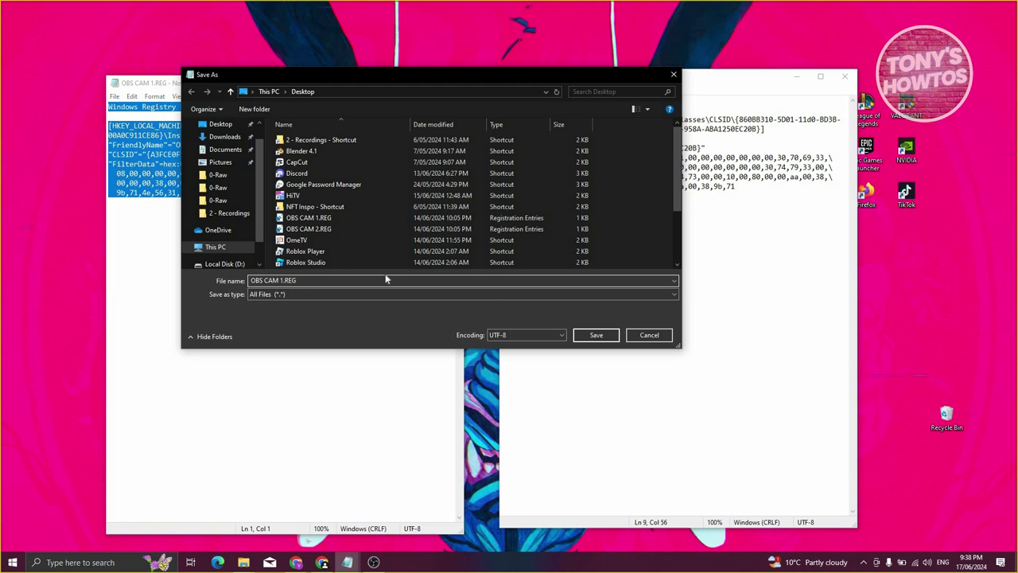
{"action": "left_click", "coordinate": [650, 335]}
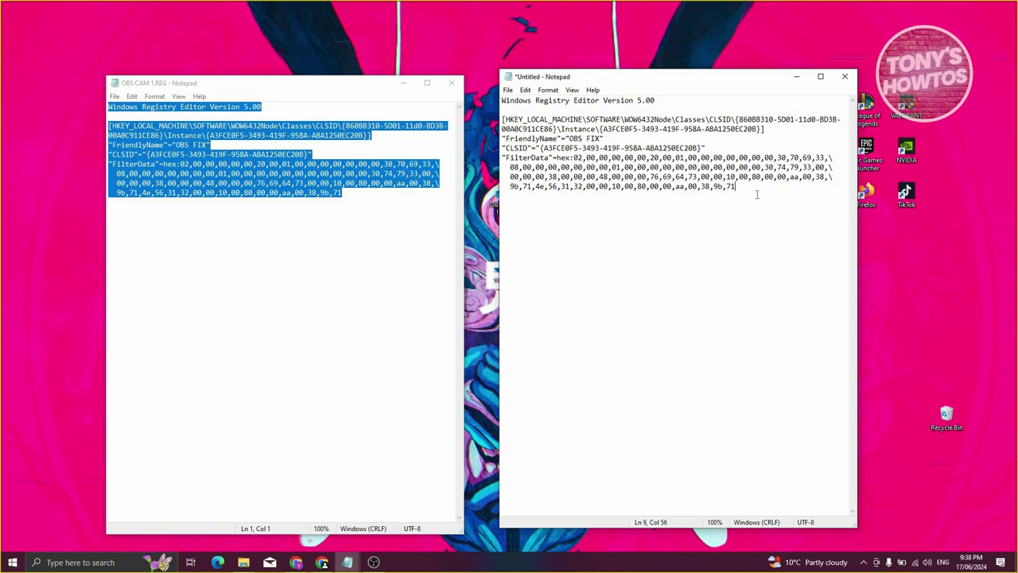
- Clear all text from the untitled document and close the OBS CAM 1.REG window
{"action": "key", "text": "ctrl+a"}
{"action": "key", "text": "Delete"}
{"action": "left_click", "coordinate": [451, 81]}
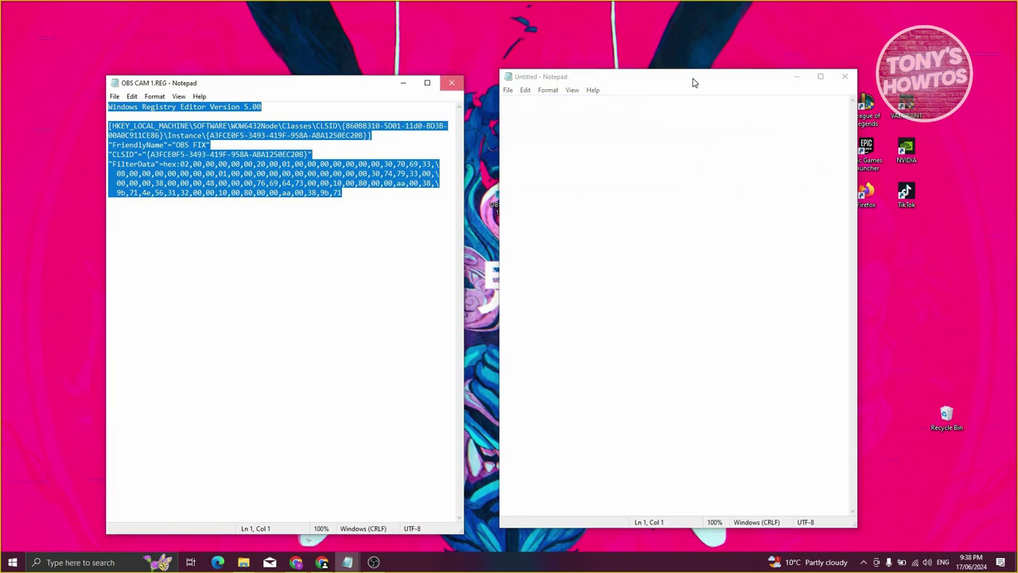
- Open the desktop file OBS CAM 2.REG in Notepad and place its window beside the blank untitled document
{"action": "right_click", "coordinate": [544, 192]}
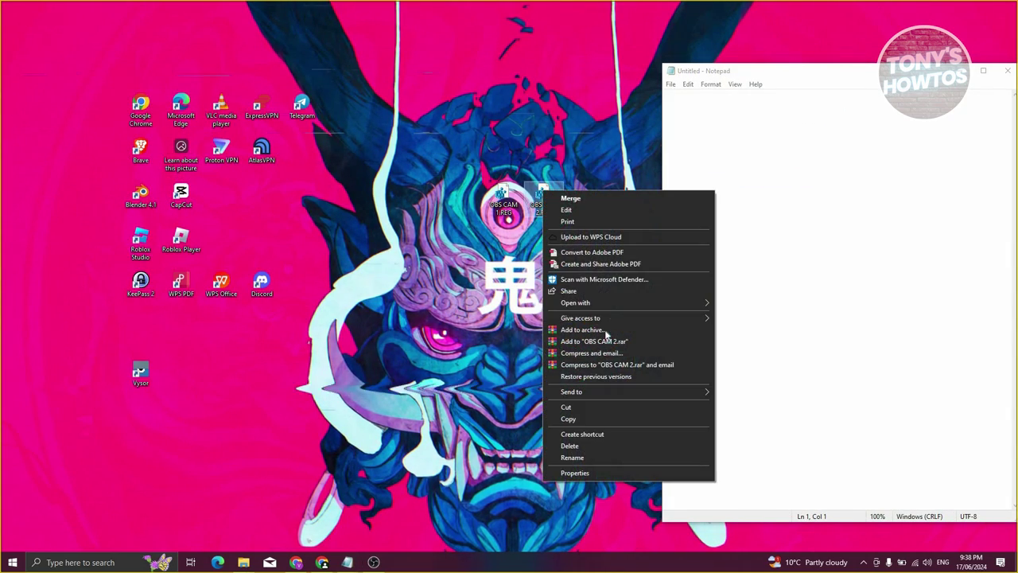
{"action": "mouse_move", "coordinate": [710, 303]}
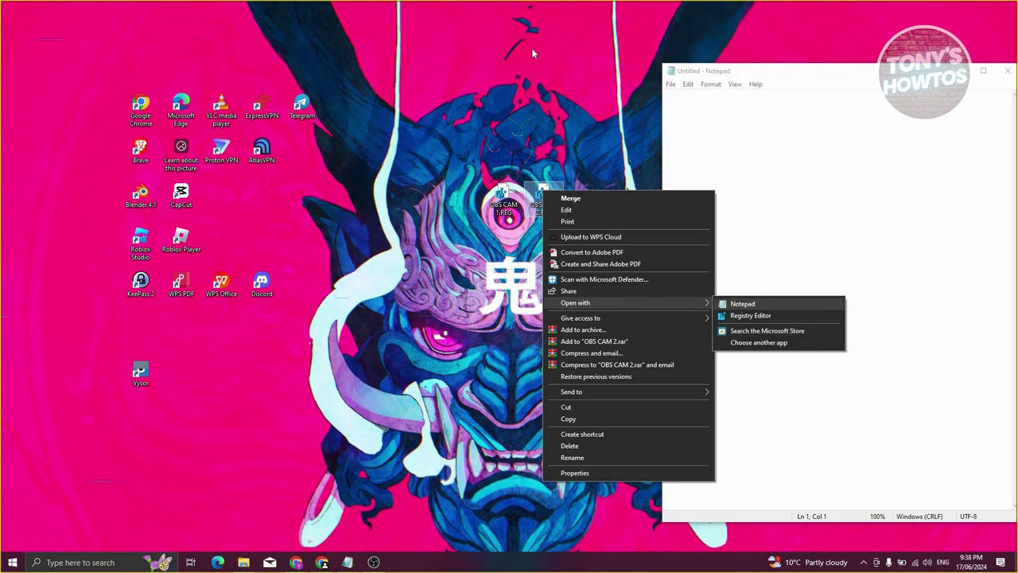
{"action": "left_click_drag", "start_coordinate": [523, 64], "coordinate": [388, 64]}
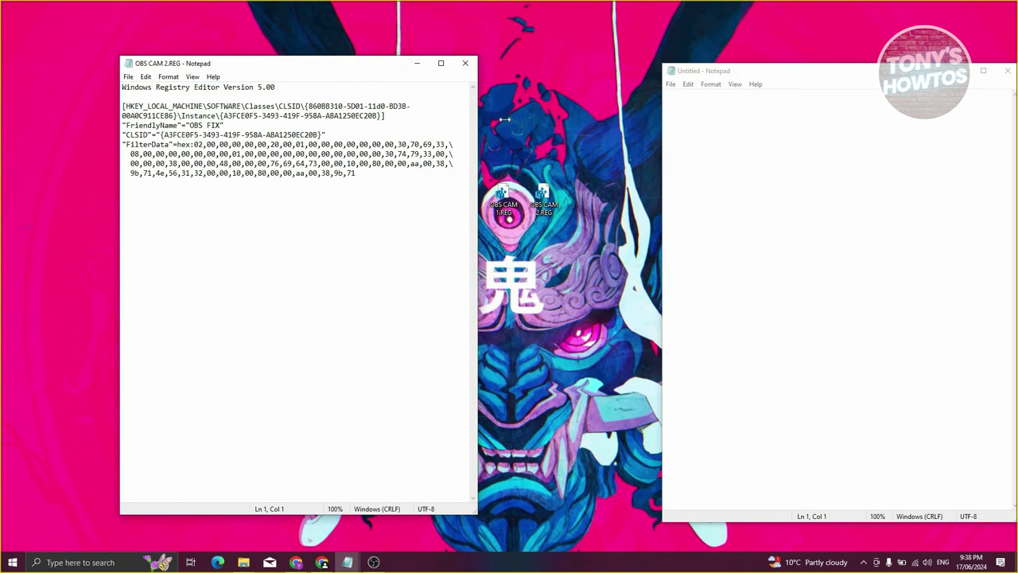
- Copy the entire registry text from OBS CAM 2.REG into the blank untitled Notepad document
{"action": "left_click_drag", "start_coordinate": [715, 70], "coordinate": [556, 61]}
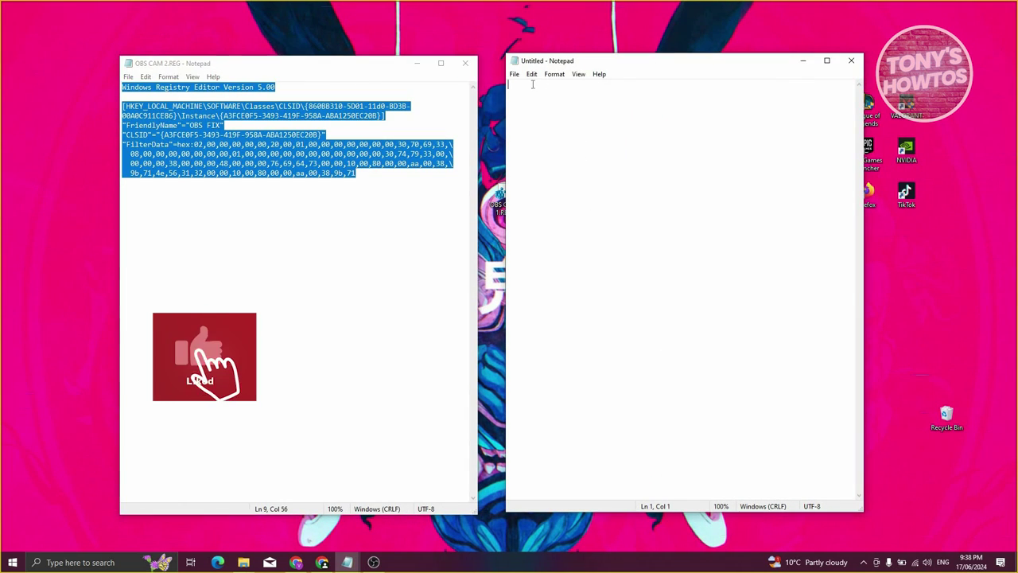
{"action": "key", "text": "ctrl+v"}
- Set up saving the untitled document to the Desktop as OBS CAM 2.REG with the All Files type, and cancel the save
{"action": "left_click", "coordinate": [515, 74]}
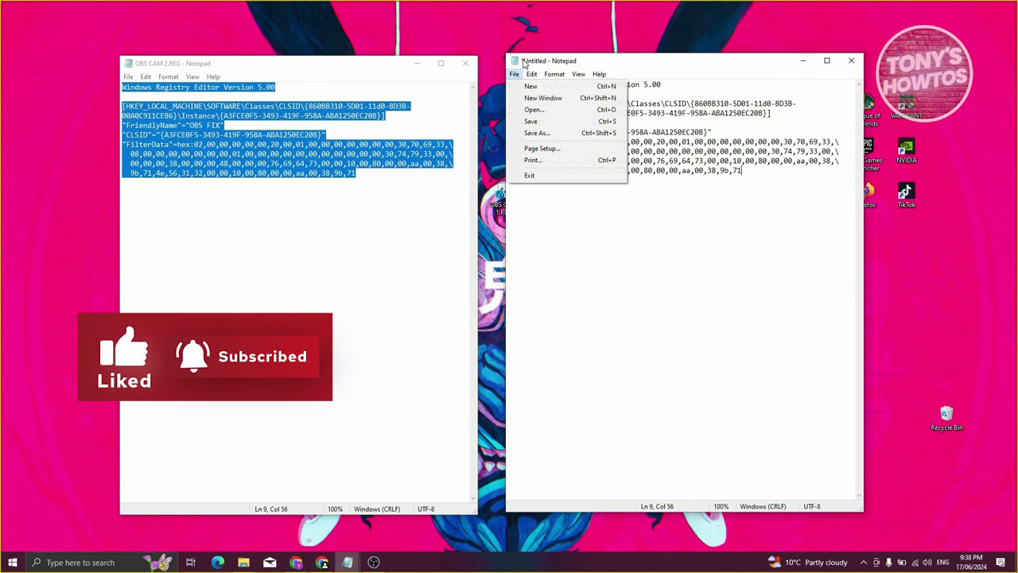
{"action": "left_click", "coordinate": [537, 133]}
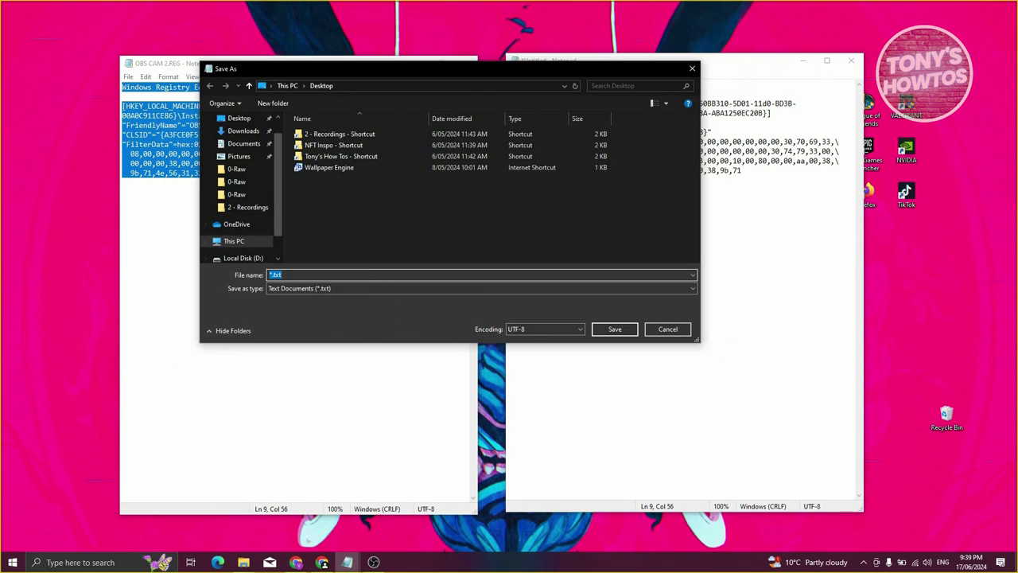
{"action": "left_click", "coordinate": [347, 291]}
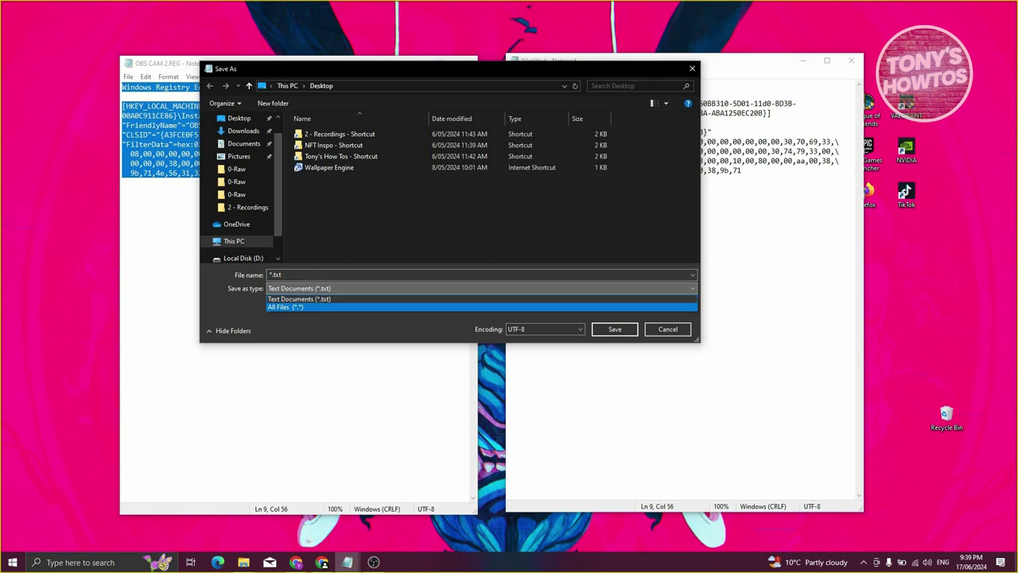
{"action": "left_click", "coordinate": [287, 306]}
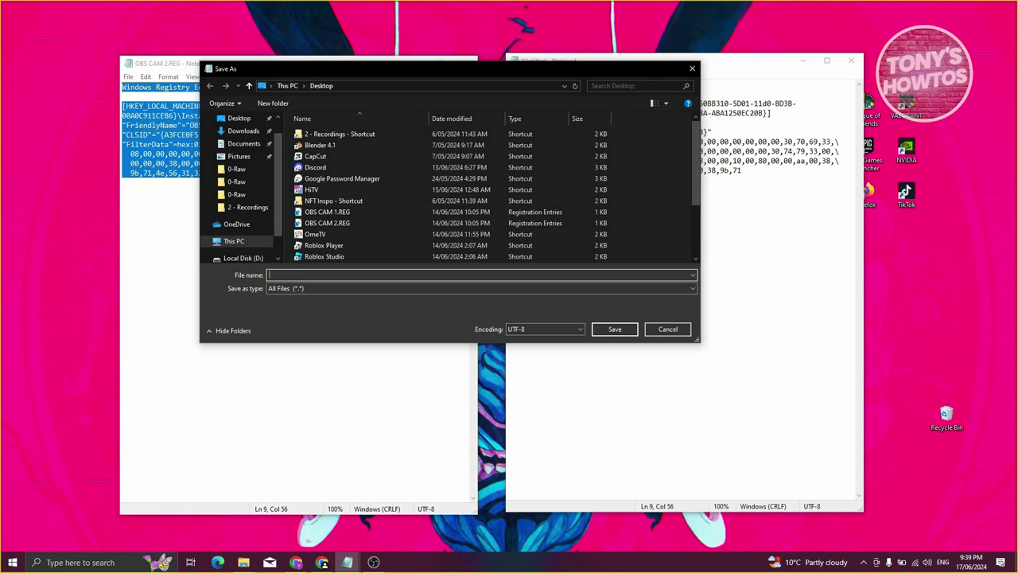
{"action": "type", "text": "OBS CAM 2.R"}
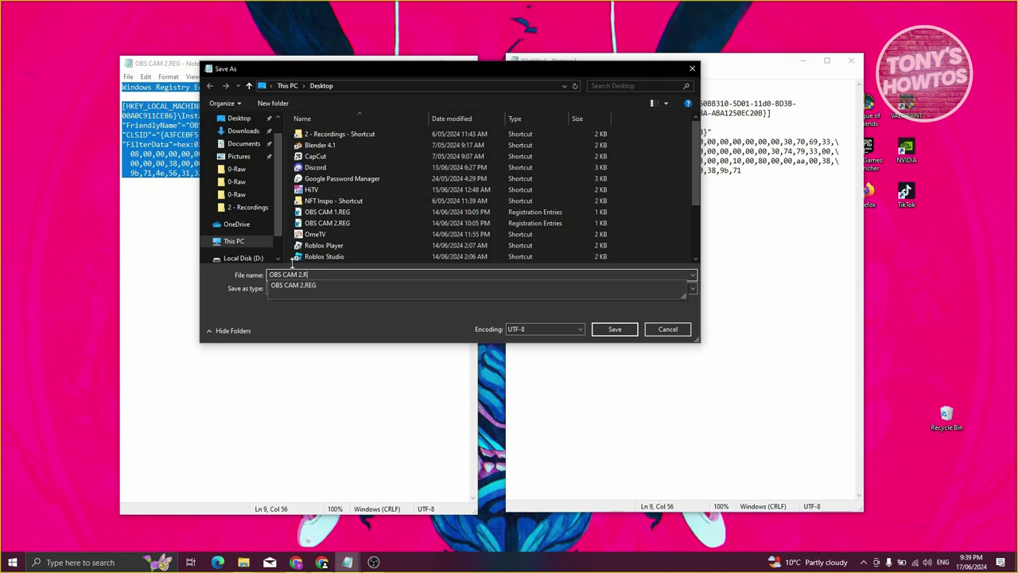
{"action": "type", "text": "EG"}
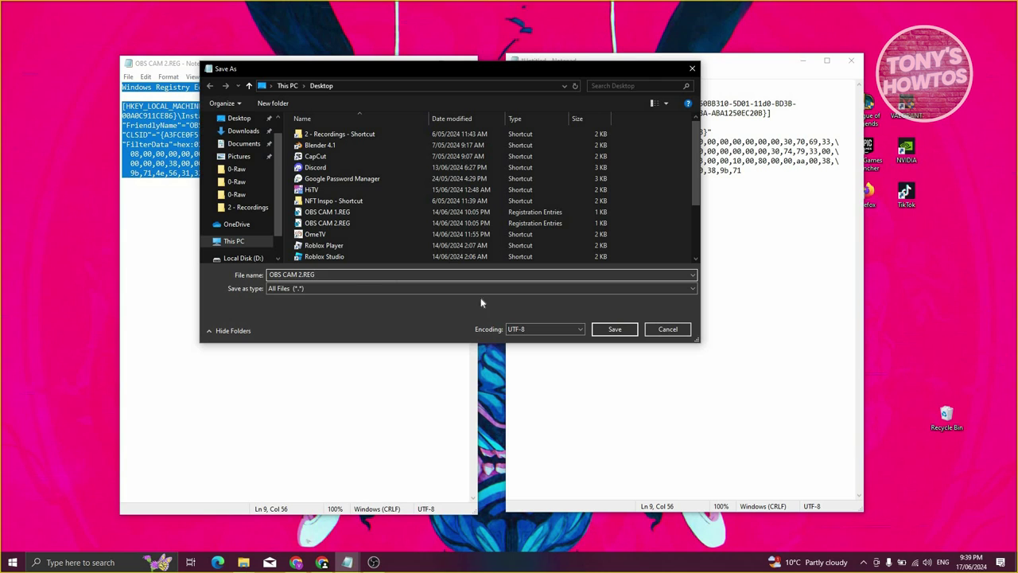
{"action": "left_click", "coordinate": [667, 329]}
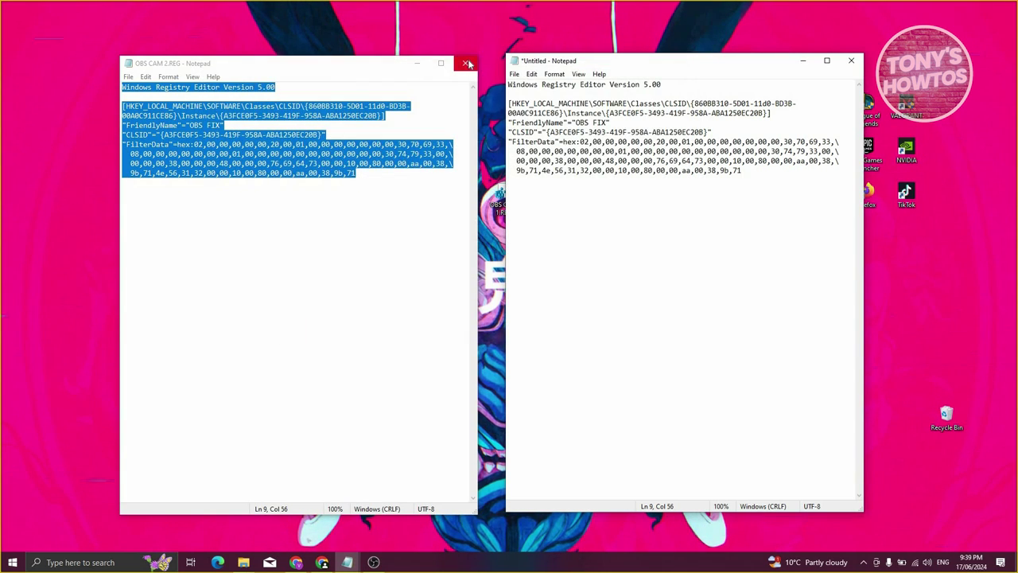
- Close the OBS CAM 2.REG window and the untitled Notepad document without saving changes
{"action": "left_click", "coordinate": [466, 63]}
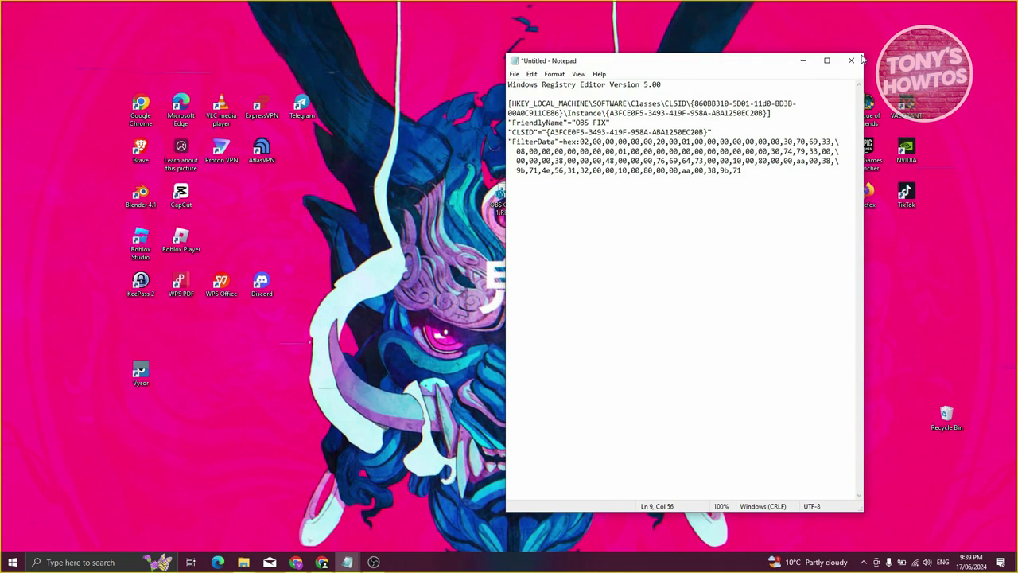
{"action": "left_click", "coordinate": [851, 60]}
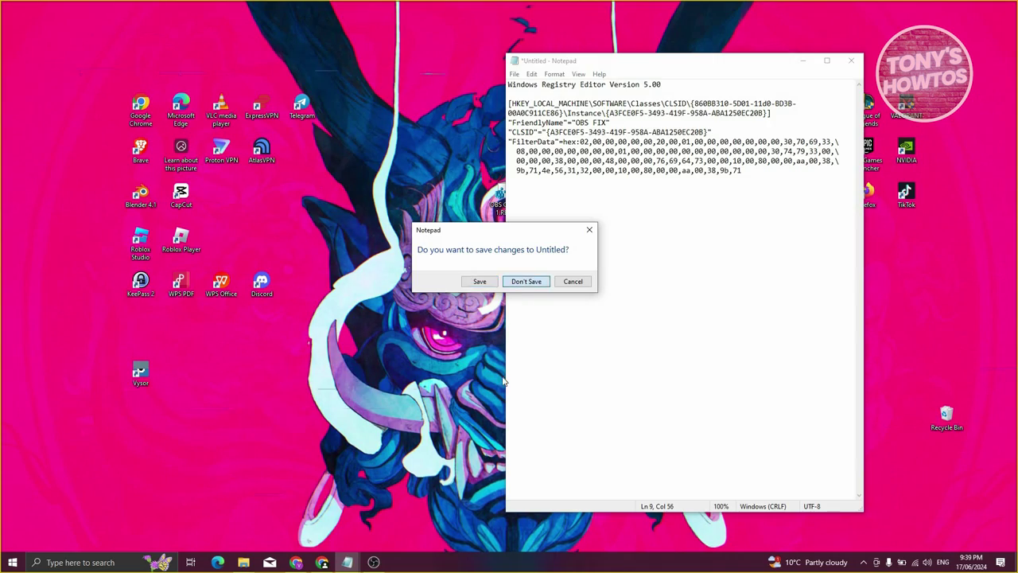
{"action": "left_click", "coordinate": [525, 281]}
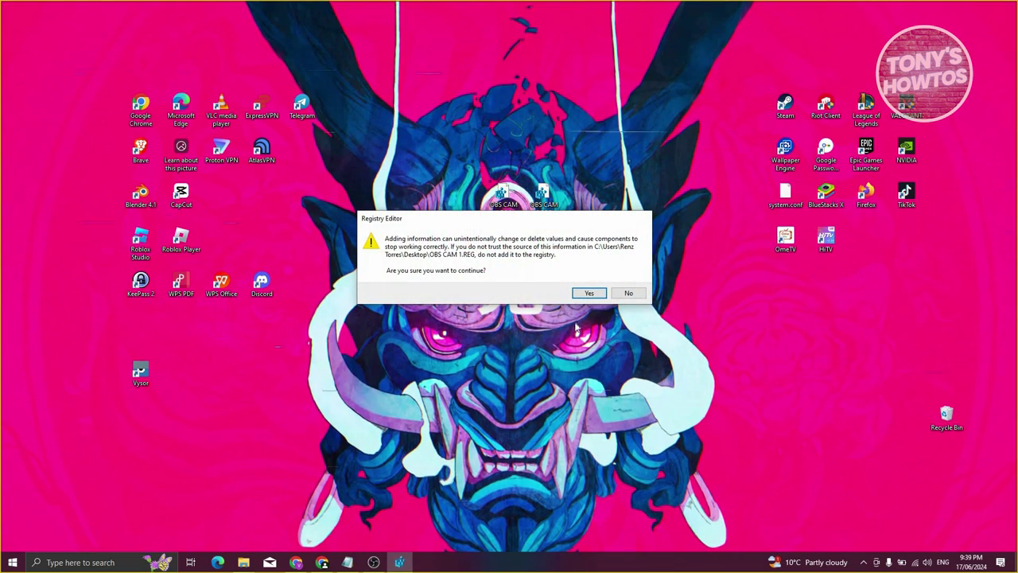
- Add the contents of the desktop files OBS CAM 1.REG and OBS CAM 2.REG to the Windows registry
{"action": "key", "text": "Return"}
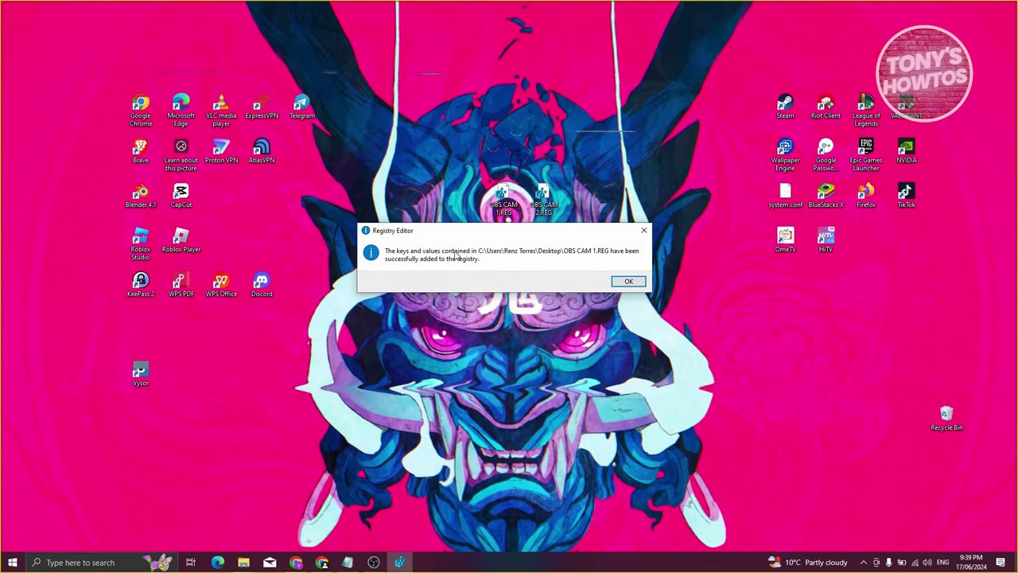
{"action": "left_click", "coordinate": [635, 282]}
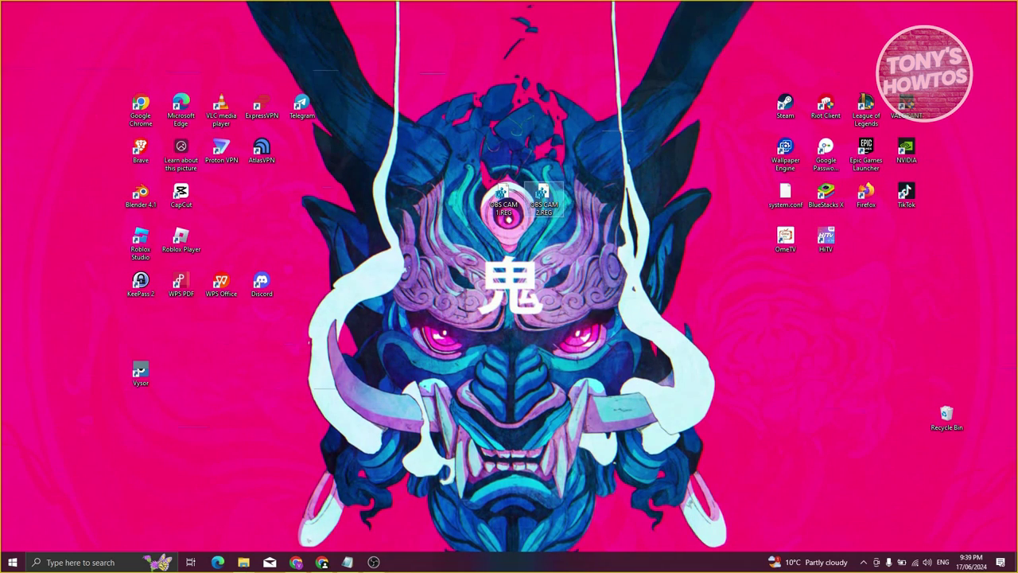
{"action": "key", "text": "Return"}
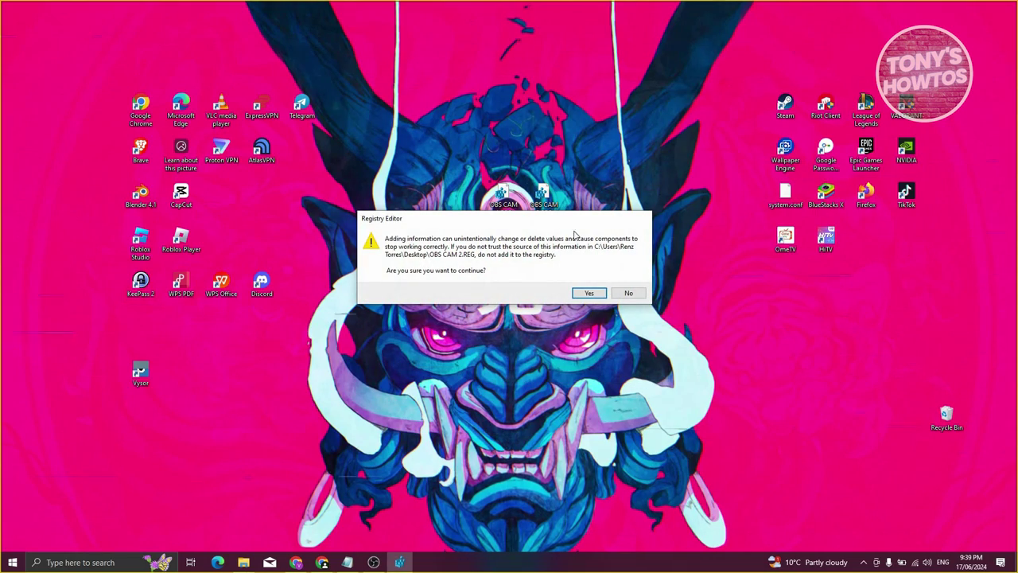
{"action": "key", "text": "Return"}
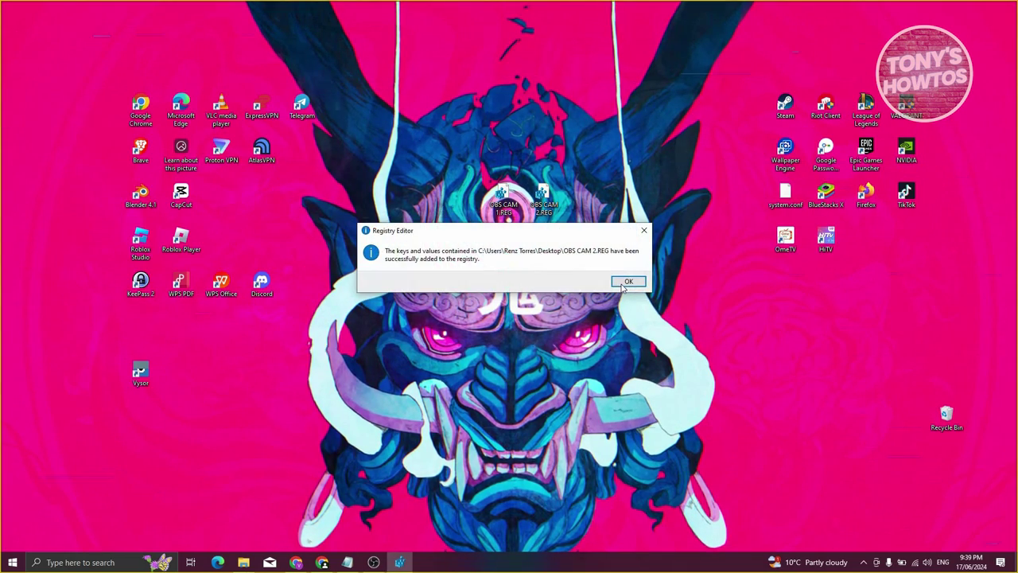
{"action": "key", "text": "Return"}
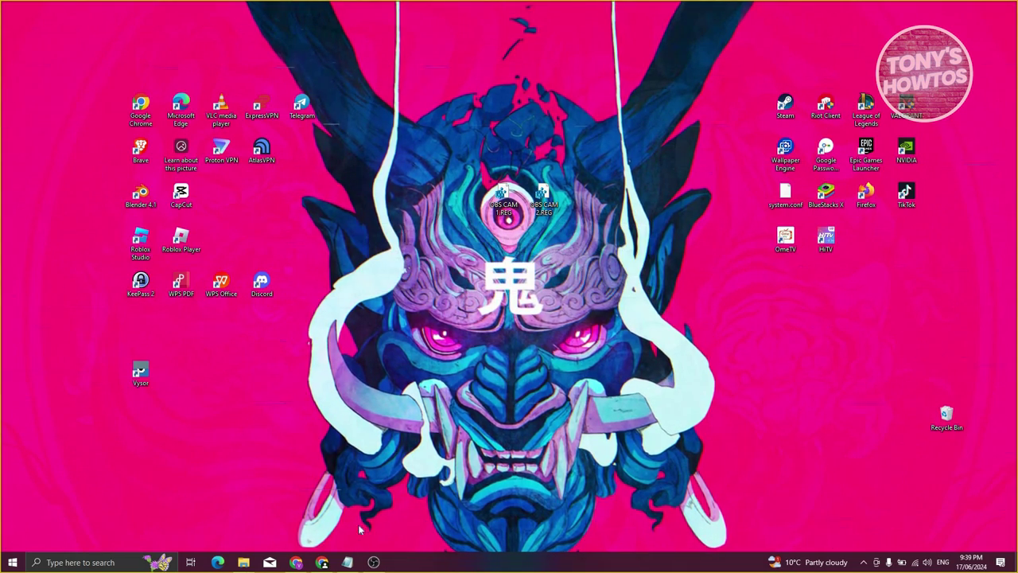
- Switch to Chrome and close the obsproject.com tab, keeping the ometv search results open
{"action": "left_click", "coordinate": [322, 561]}
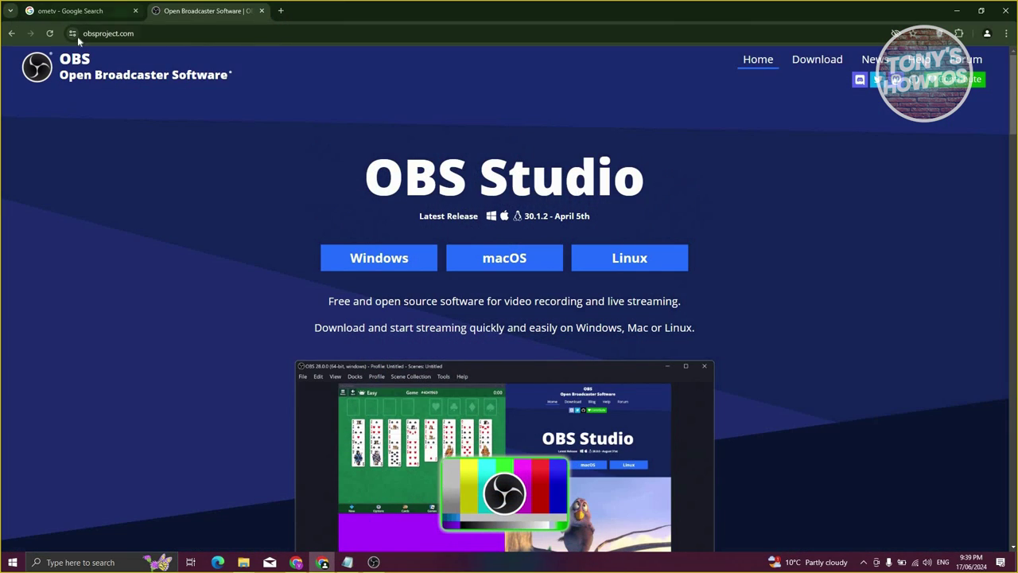
{"action": "key", "text": "ctrl+shift+Tab"}
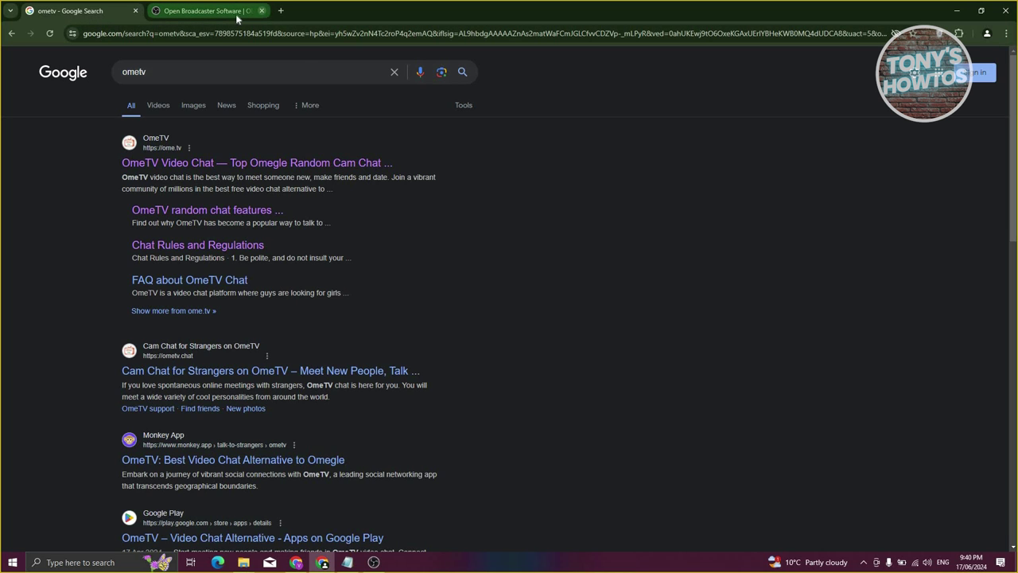
{"action": "left_click", "coordinate": [185, 16]}
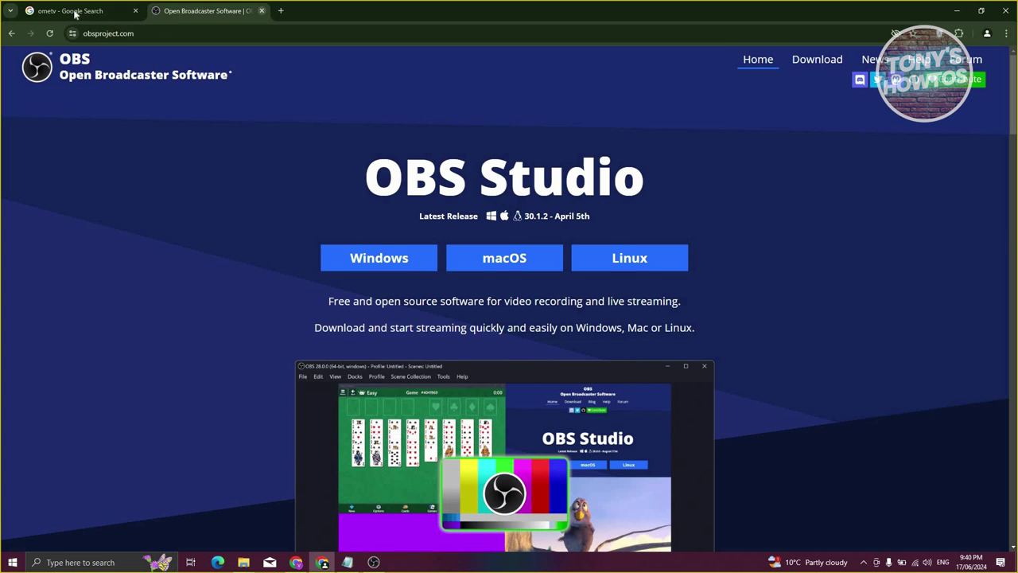
{"action": "left_click", "coordinate": [261, 10]}
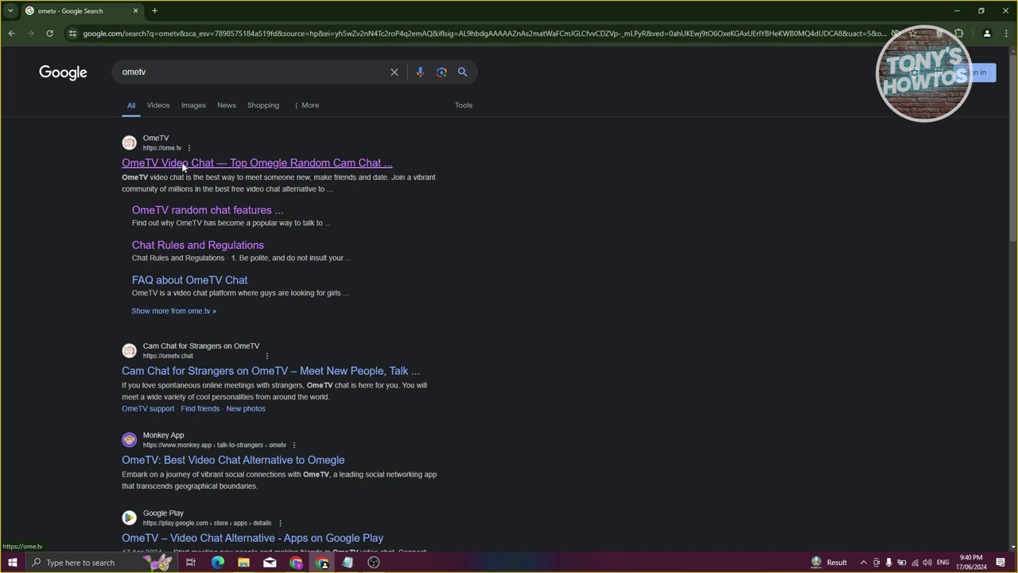
- Open the OmeTV Video Chat search result in a new tab and switch to that tab
{"action": "right_click", "coordinate": [241, 175]}
{"action": "left_click", "coordinate": [241, 173]}
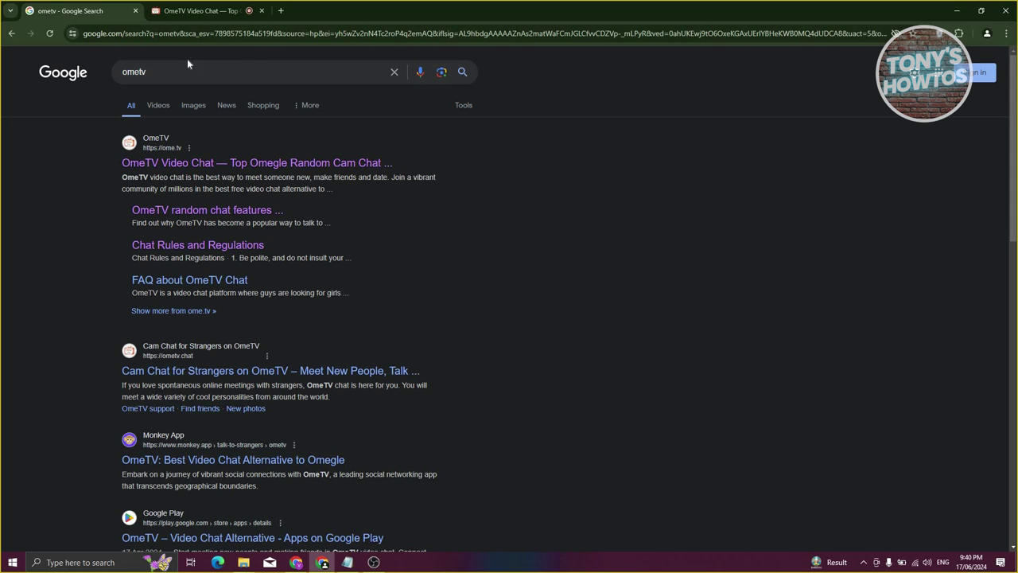
{"action": "left_click", "coordinate": [199, 10]}
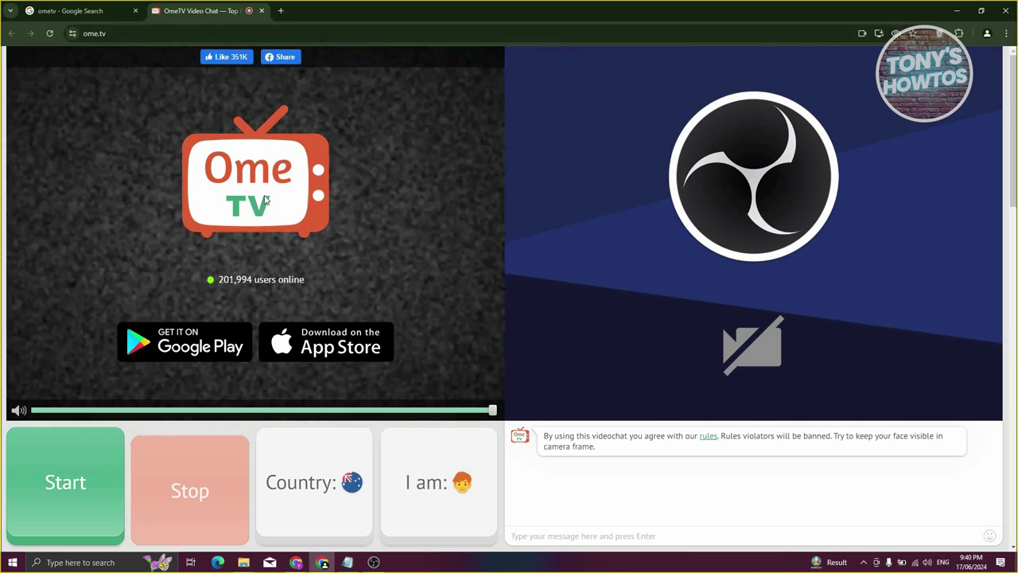
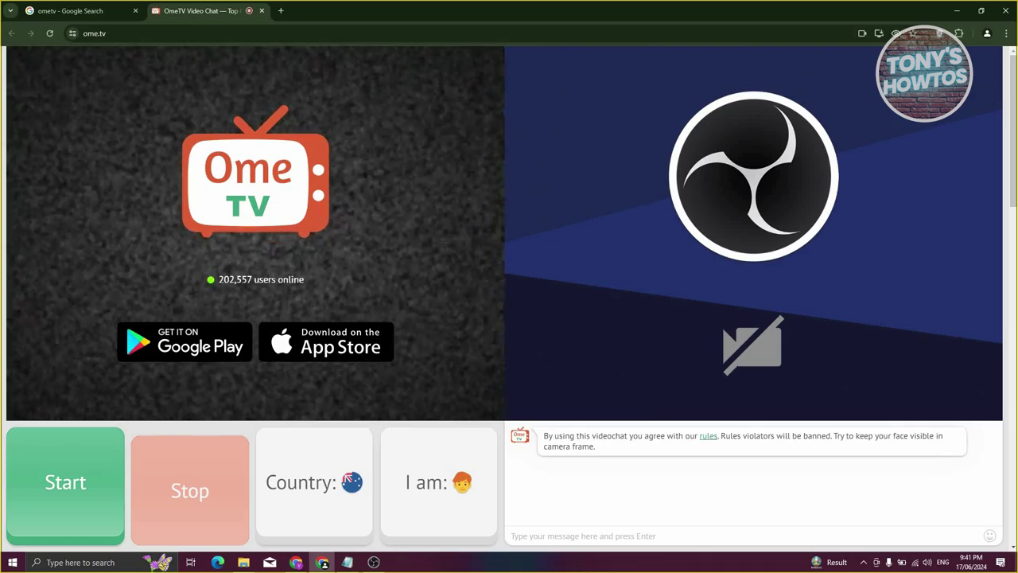
- Search Windows for "DEVICE", open Device Manager and expand USB Connector Managers, moving its window toward the screen's middle
{"action": "left_click", "coordinate": [77, 562]}
{"action": "type", "text": "DE"}
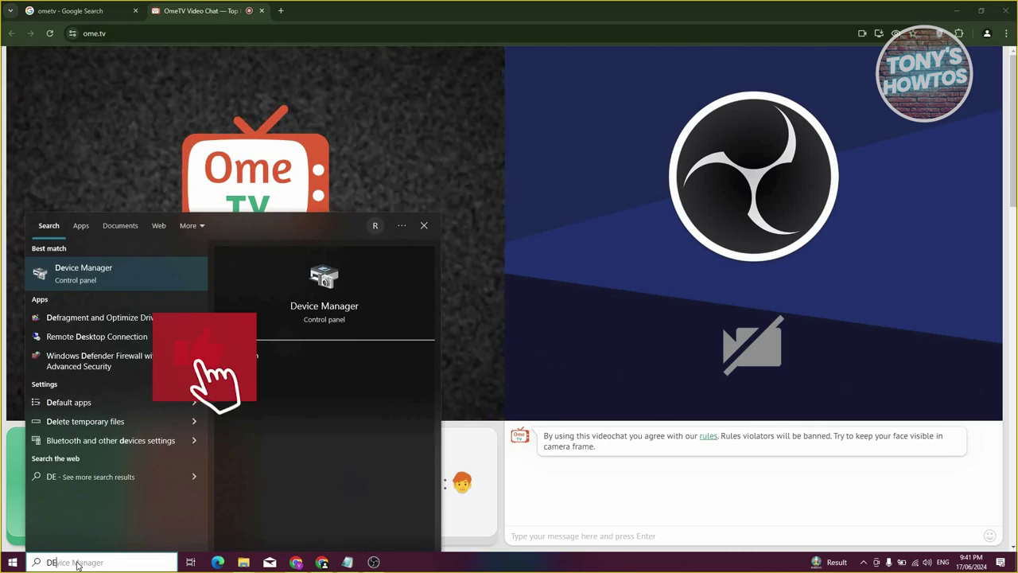
{"action": "type", "text": "VICE"}
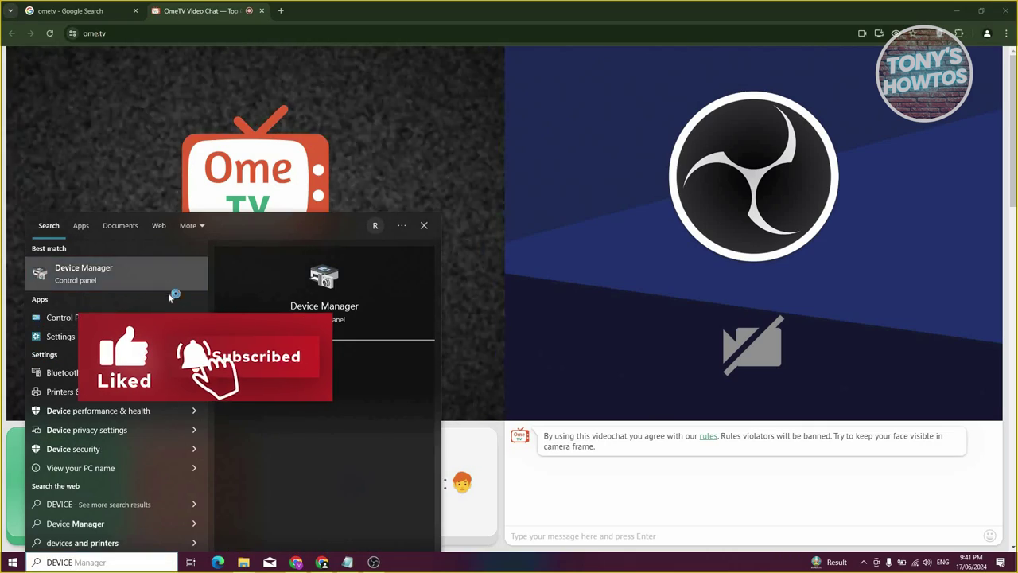
{"action": "left_click", "coordinate": [162, 288]}
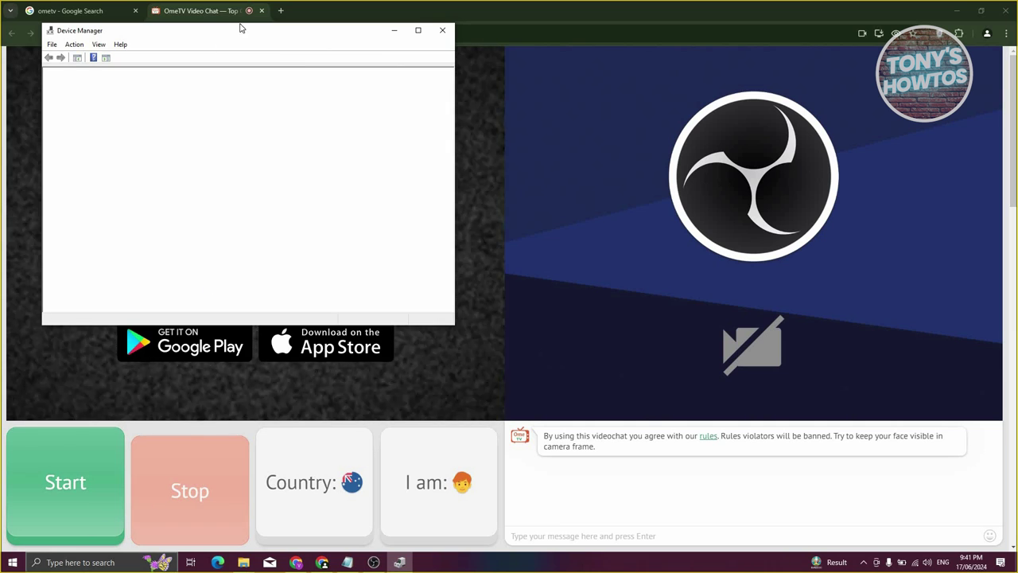
{"action": "left_click_drag", "start_coordinate": [262, 40], "coordinate": [450, 83]}
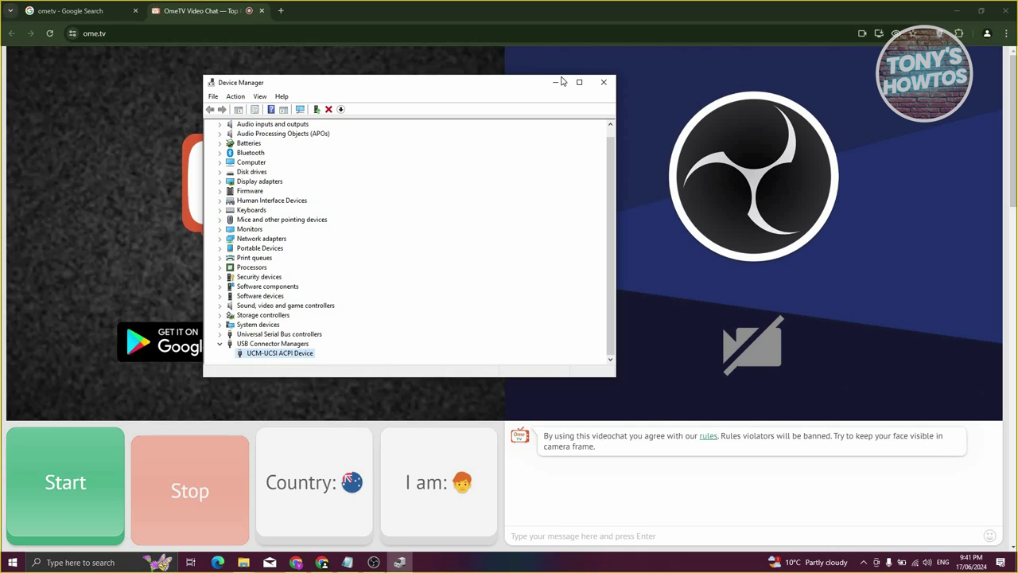
- Return to Chrome and check the camera preview on the OmeTV page
{"action": "left_click", "coordinate": [64, 10]}
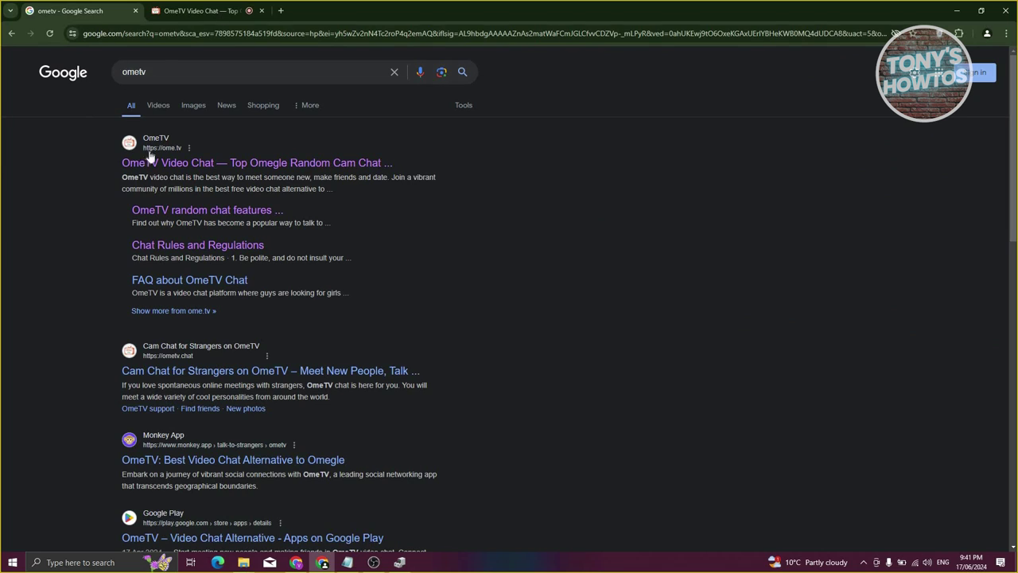
{"action": "key", "text": "ctrl+Tab"}
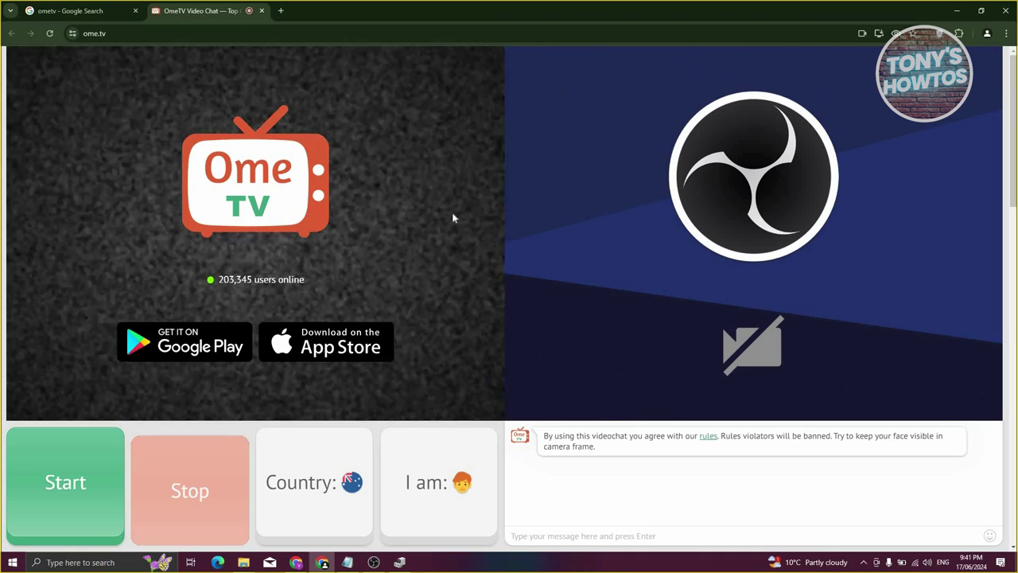
{"action": "mouse_move", "coordinate": [707, 306]}
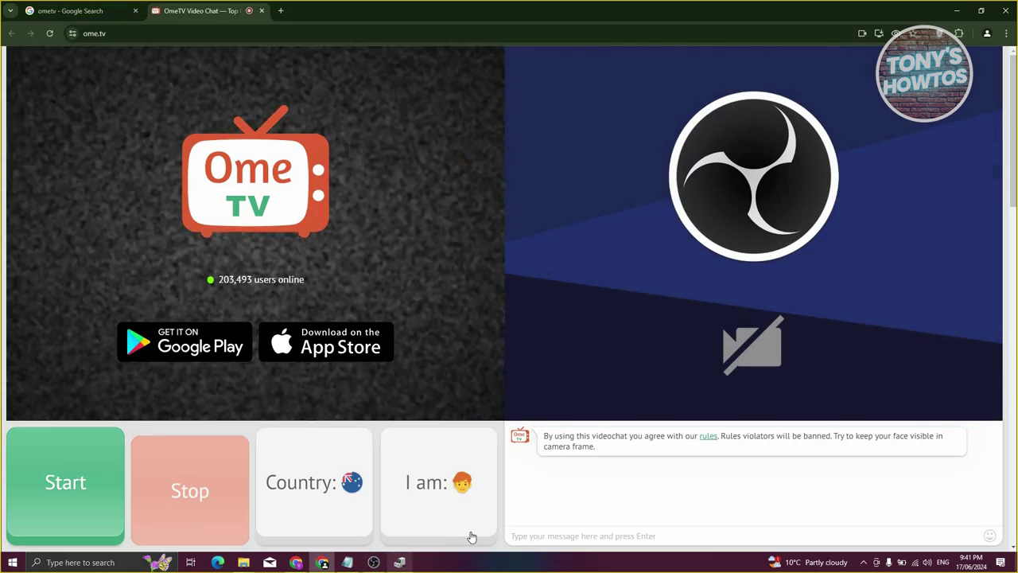
- Bring back Device Manager, view the actions available for the UCM-UCSI ACPI Device, and minimize the window
{"action": "left_click", "coordinate": [401, 562]}
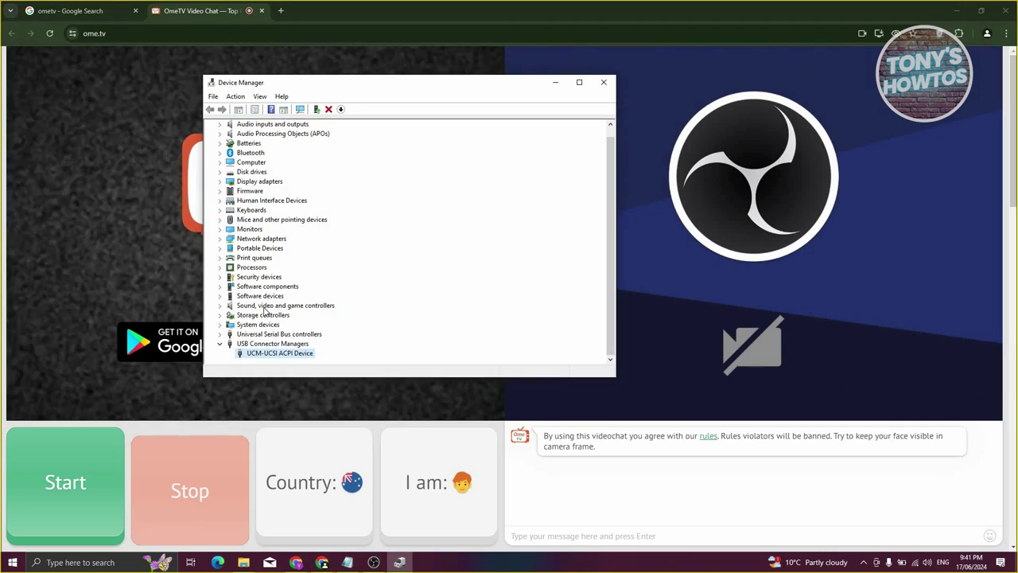
{"action": "right_click", "coordinate": [285, 359]}
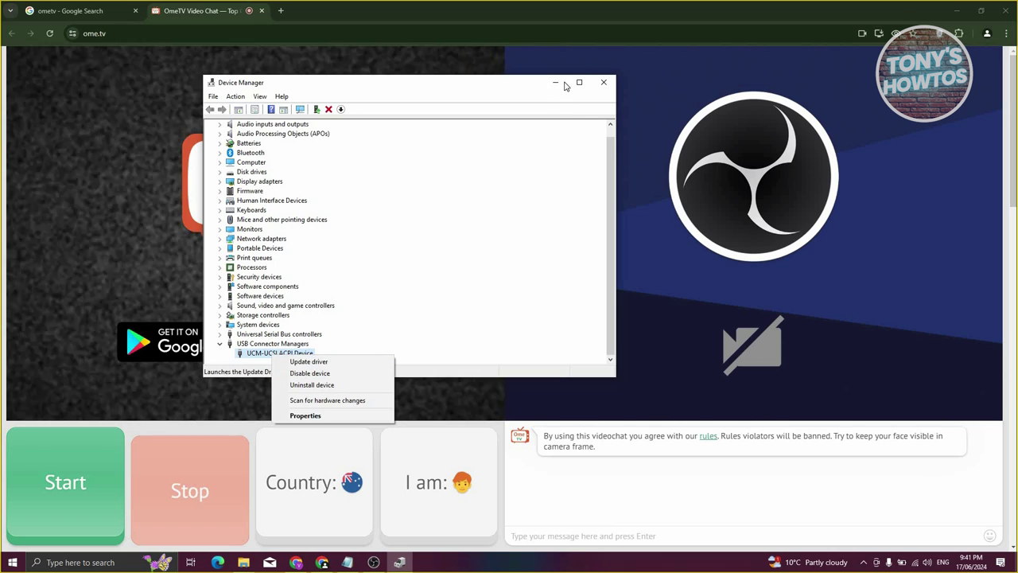
{"action": "left_click", "coordinate": [603, 84]}
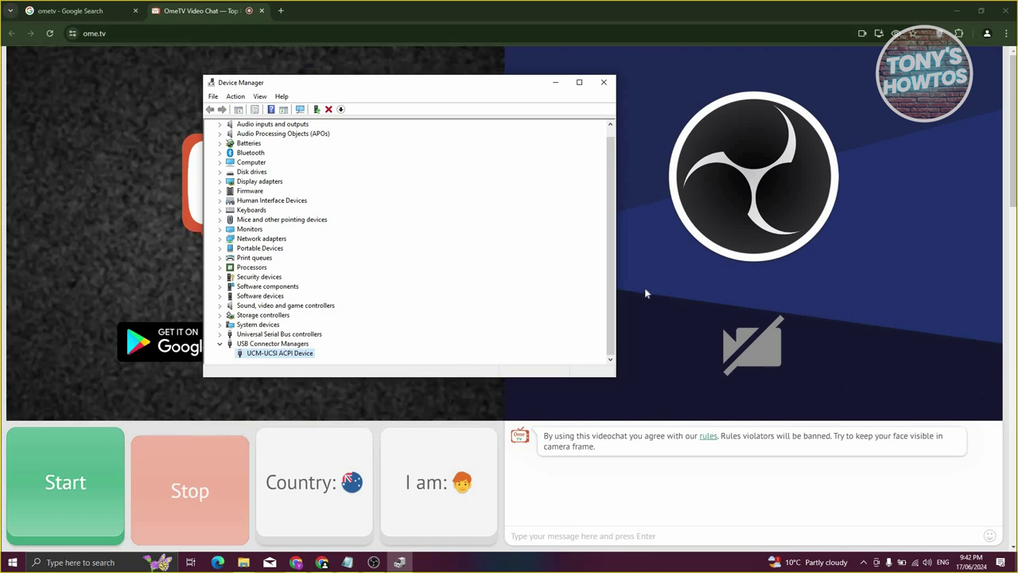
{"action": "mouse_move", "coordinate": [681, 179]}
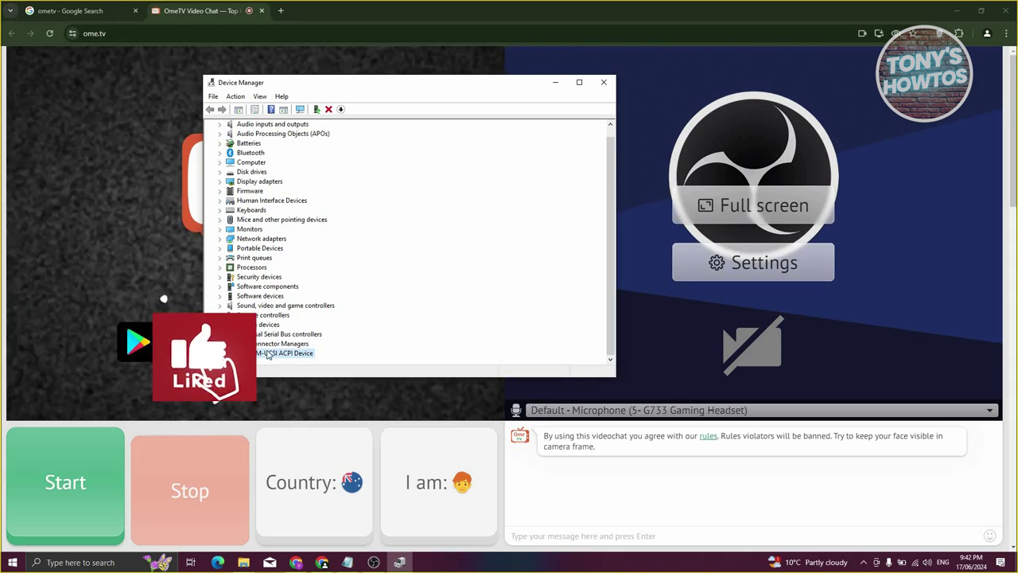
{"action": "left_click", "coordinate": [556, 83]}
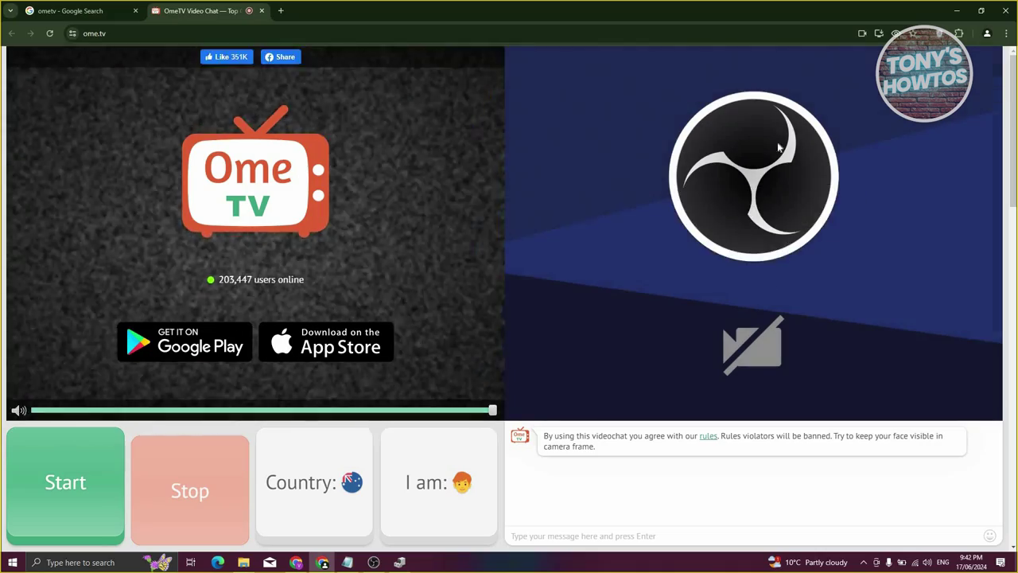
- Start the virtual camera in OBS Studio and return to the maximized OmeTV page in Chrome to check its camera preview
{"action": "left_click", "coordinate": [373, 561]}
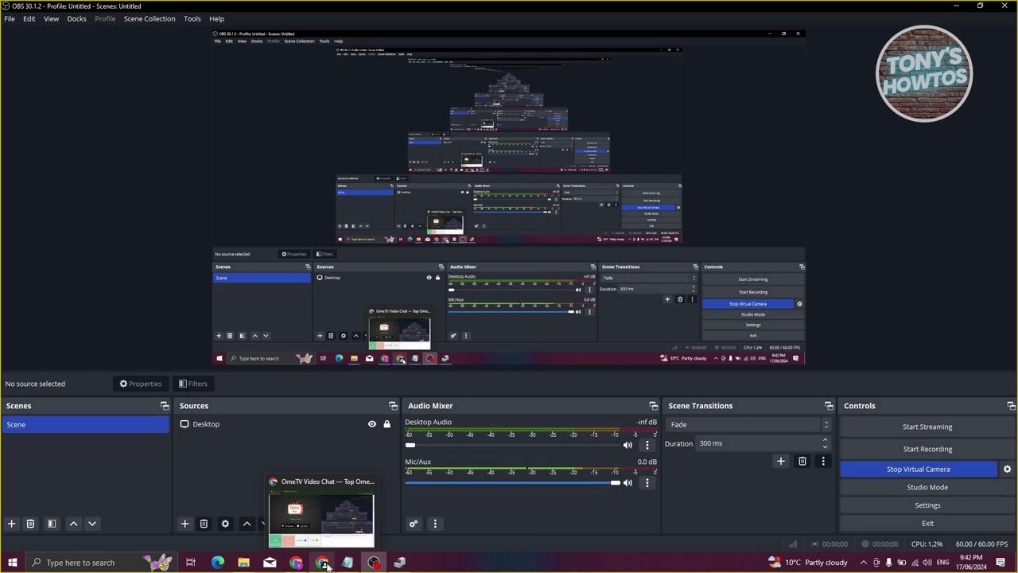
{"action": "left_click", "coordinate": [323, 562]}
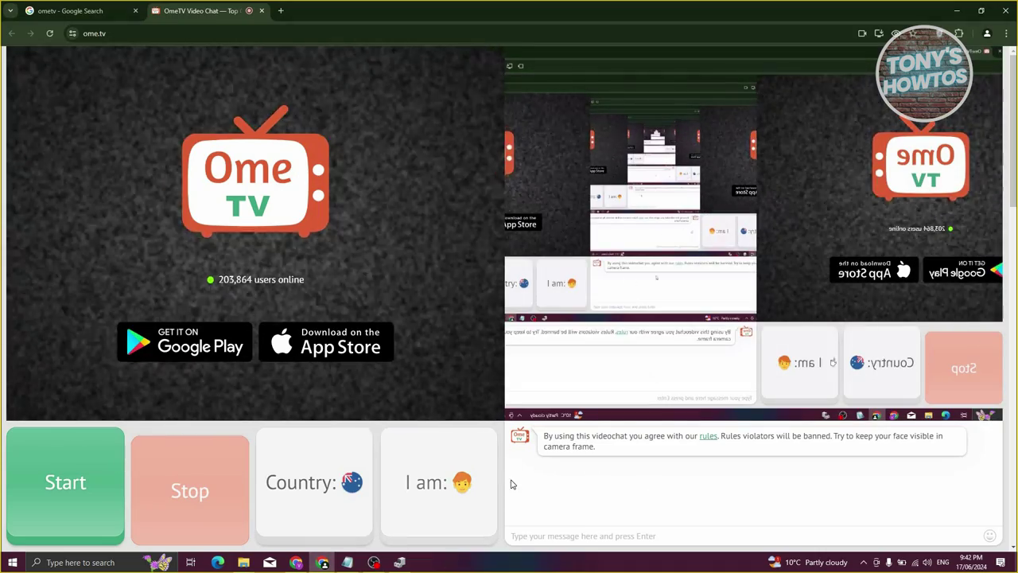
{"action": "left_click_drag", "start_coordinate": [574, 18], "coordinate": [316, 55]}
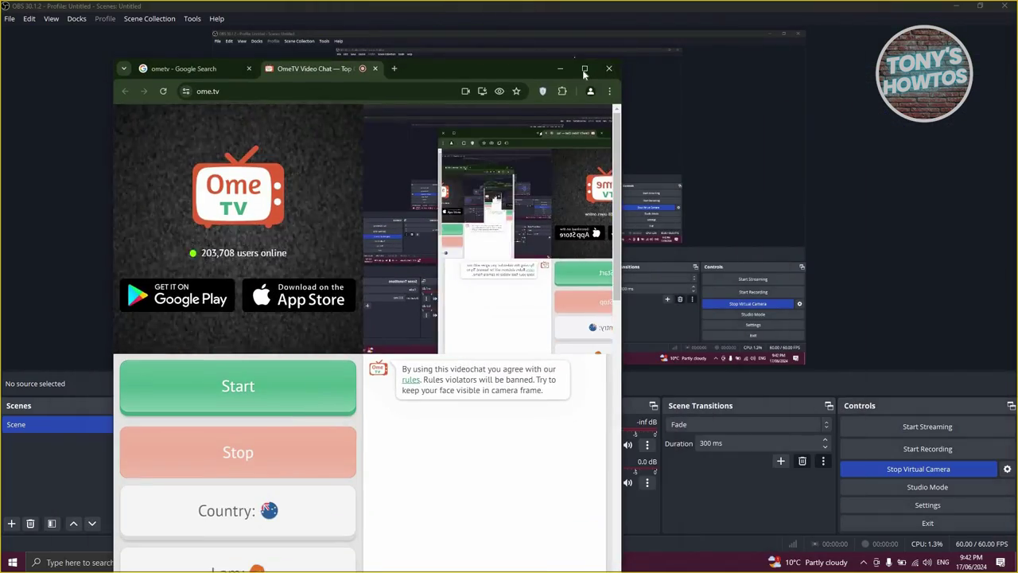
{"action": "left_click", "coordinate": [584, 70]}
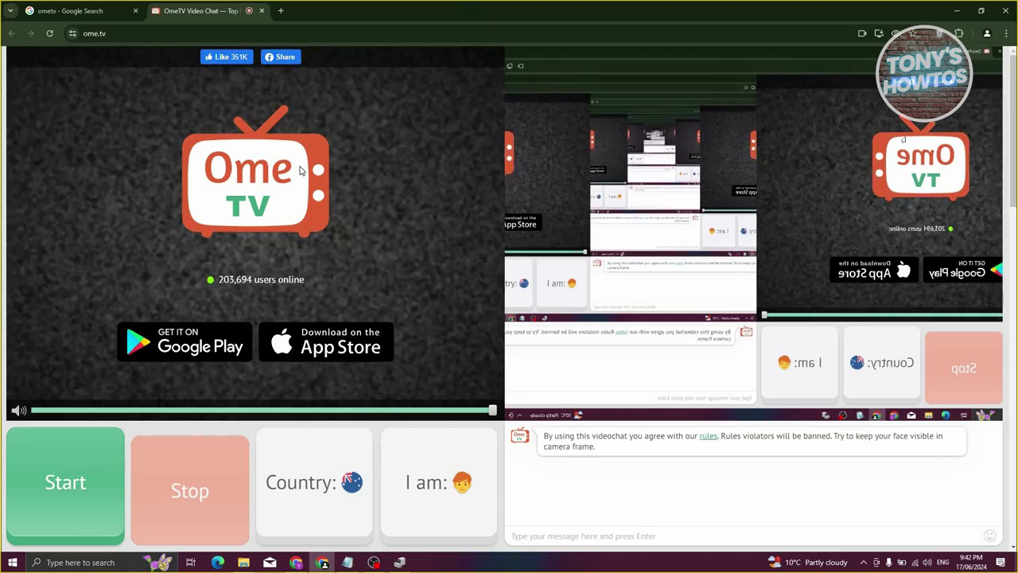